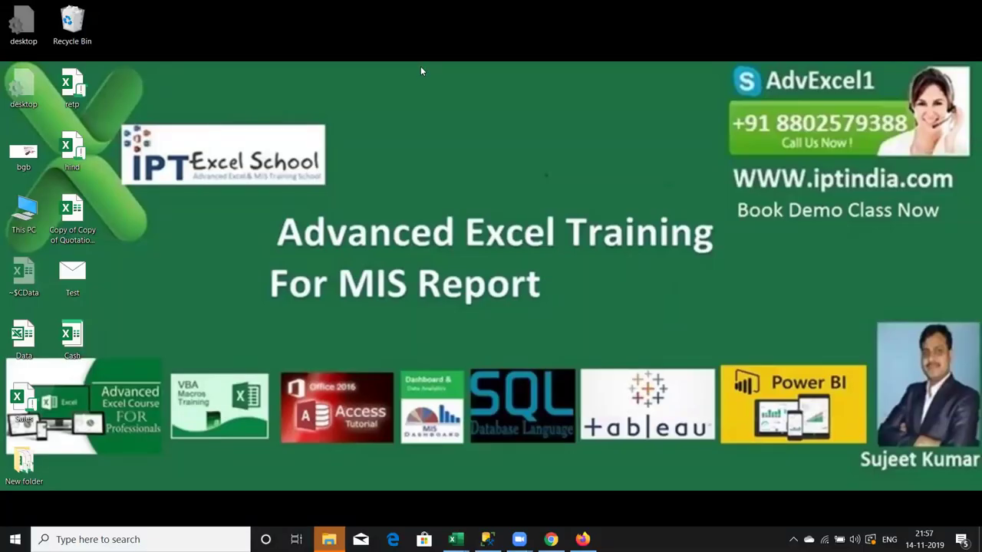
Close the first If condition test workbook without saving its changes
mouse_move(460, 533)
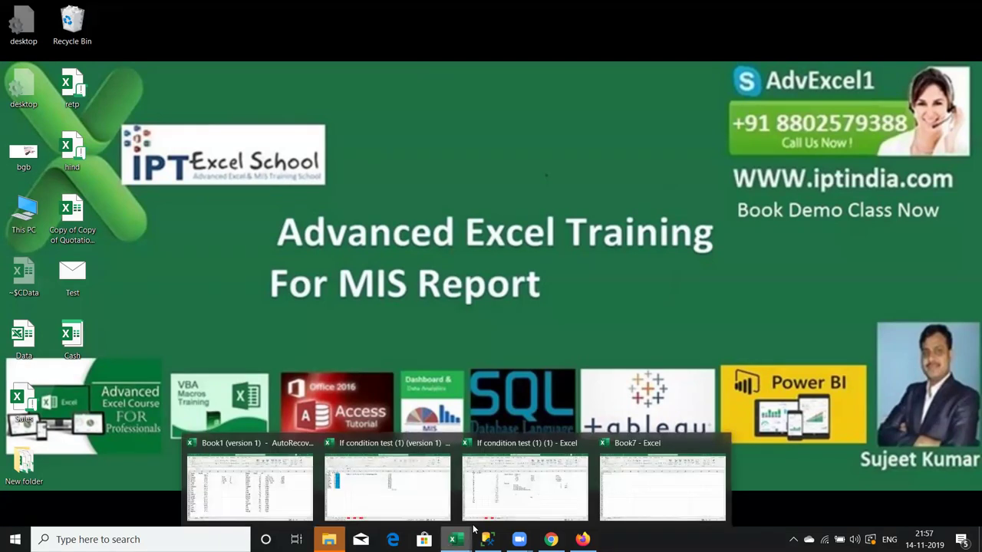
click(531, 482)
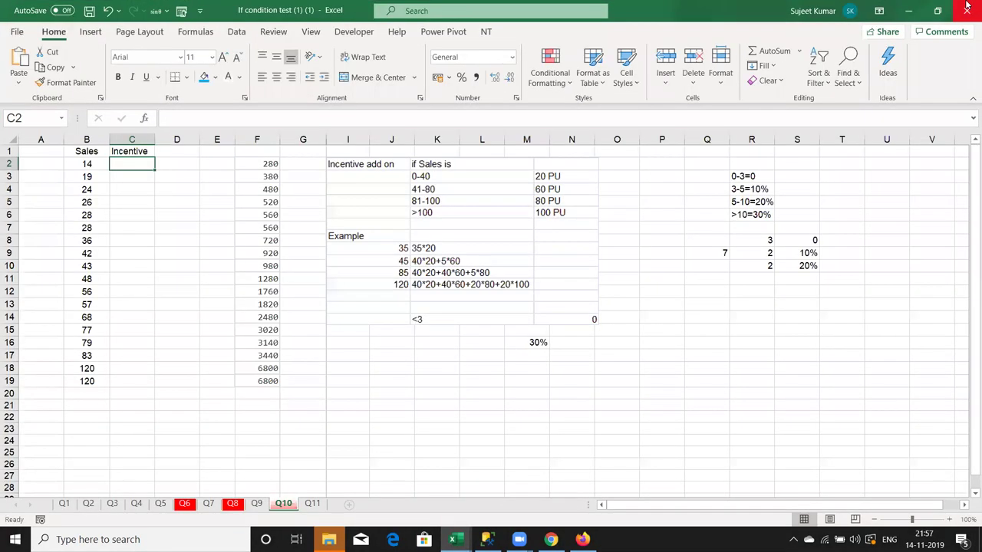
click(966, 10)
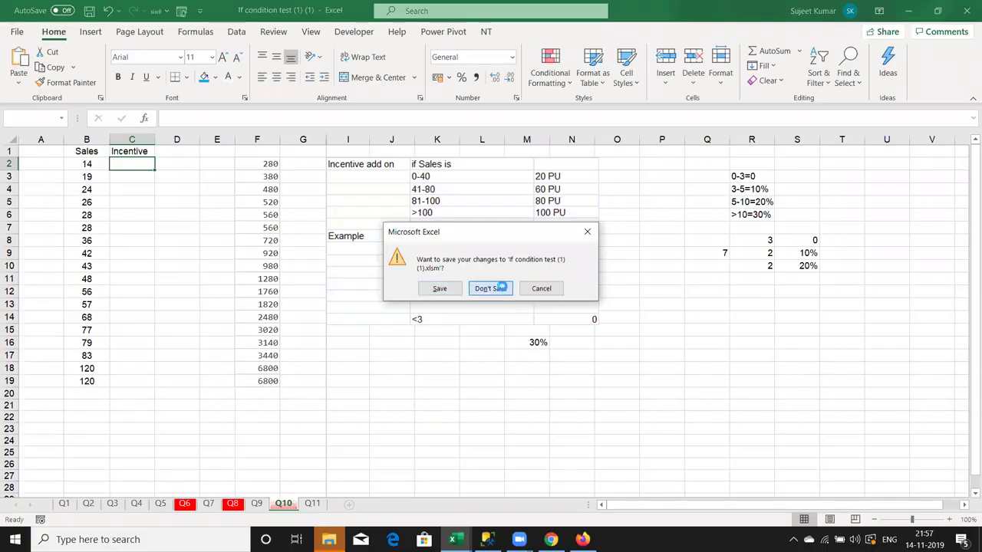
click(498, 288)
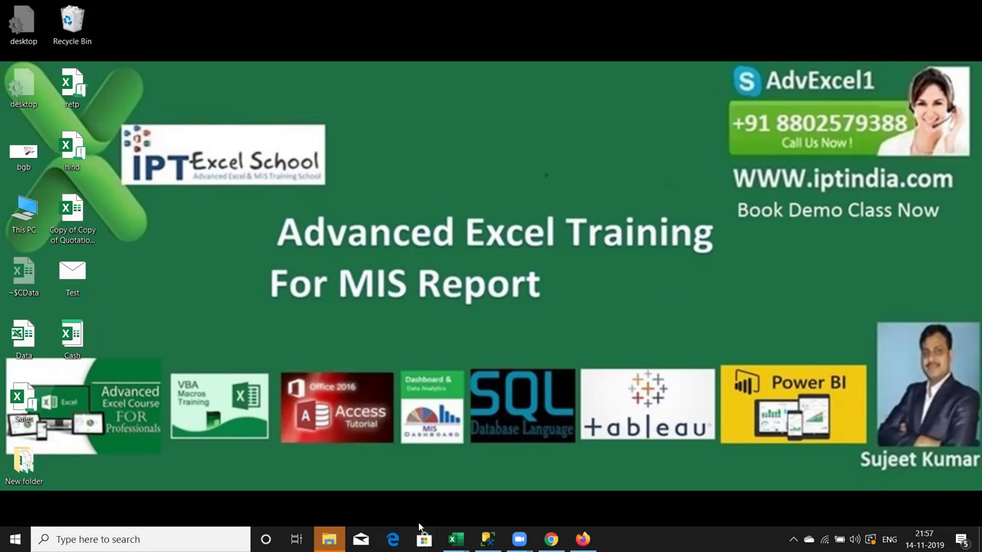
Close the recovered 'If condition test (1)' workbook without saving
mouse_move(456, 539)
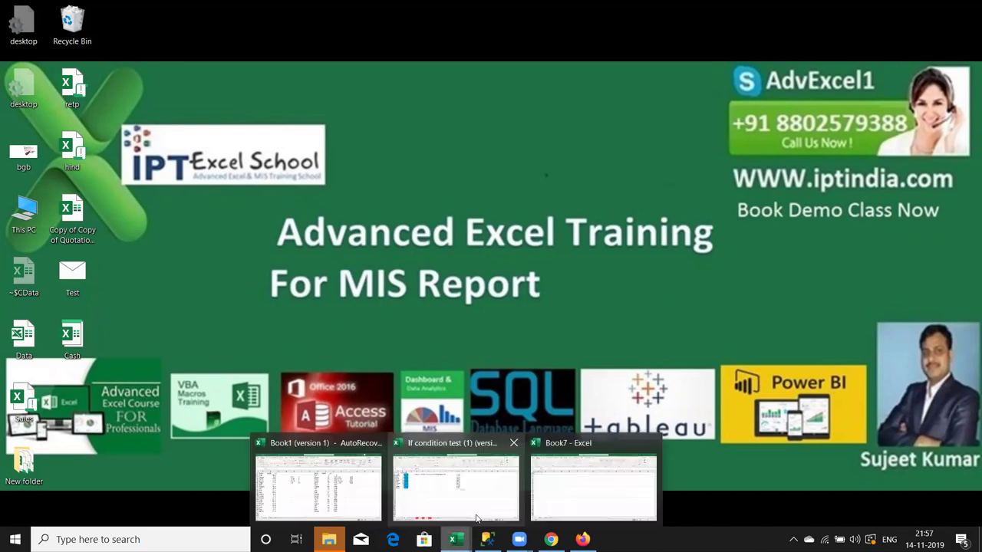
click(476, 519)
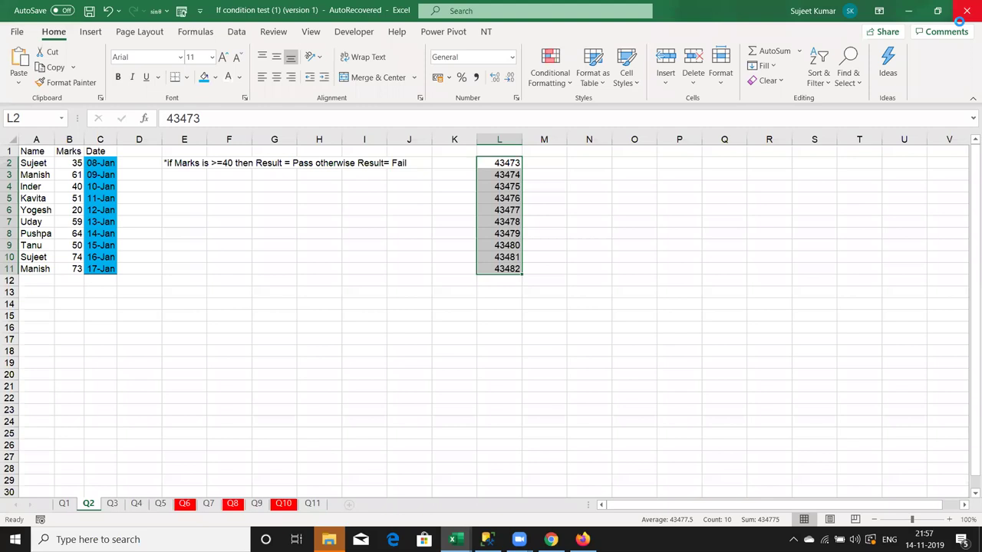
click(959, 19)
click(488, 289)
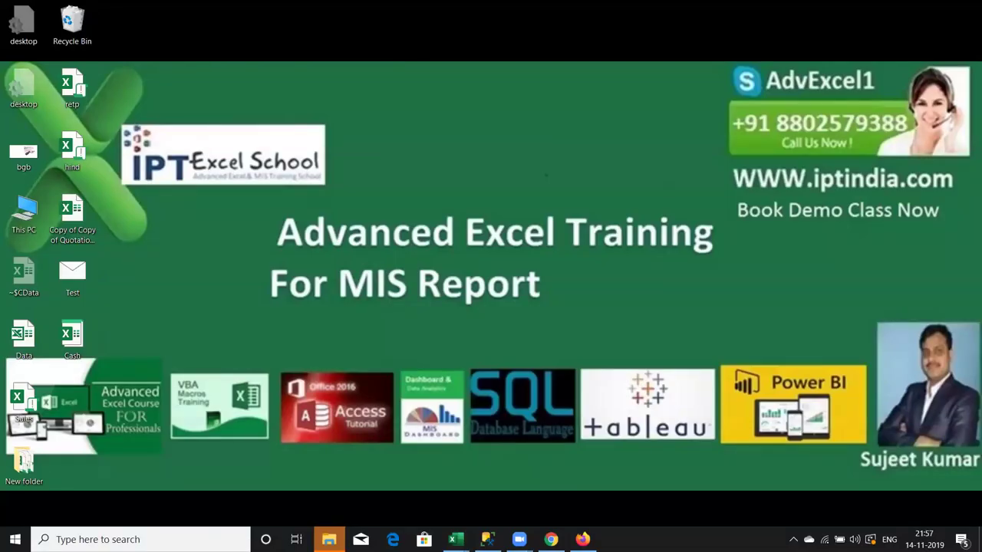
From Book7, open the Visual Basic editor and insert a new module
mouse_move(455, 539)
click(492, 504)
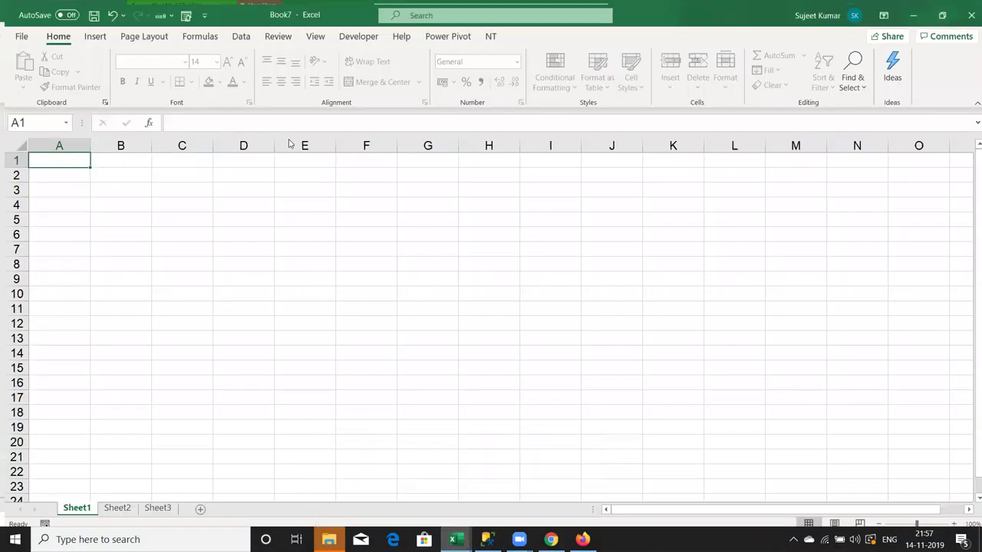
click(354, 31)
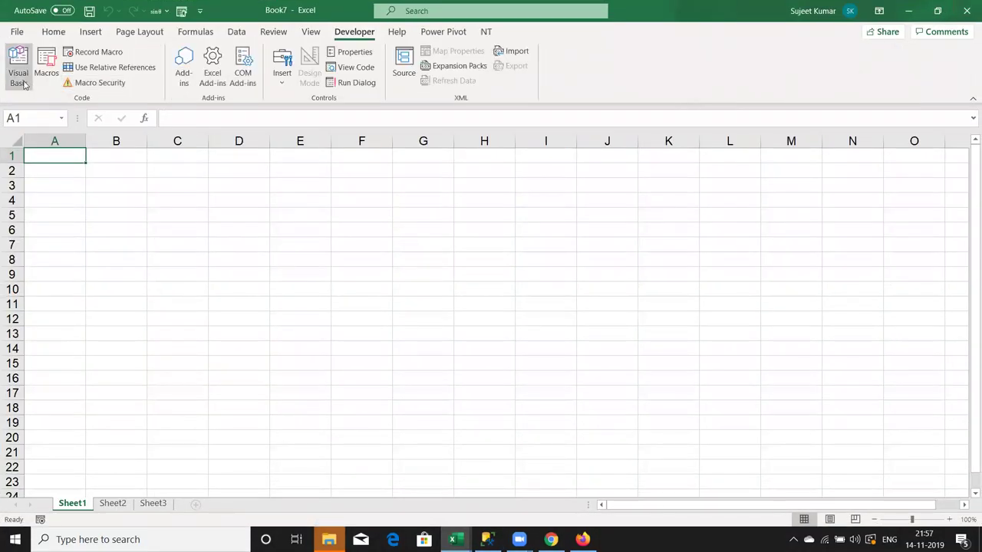
click(23, 85)
click(84, 23)
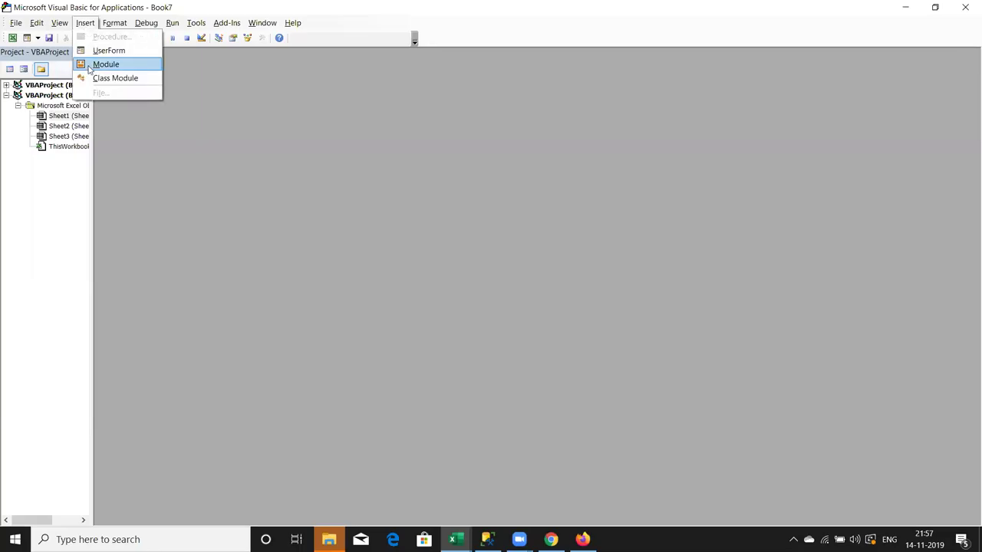
click(90, 68)
Write the macro Sub rr() containing MsgBox "Hi"
text(sub rr())
key(Return)
key(Return)
key(Return)
key(Return)
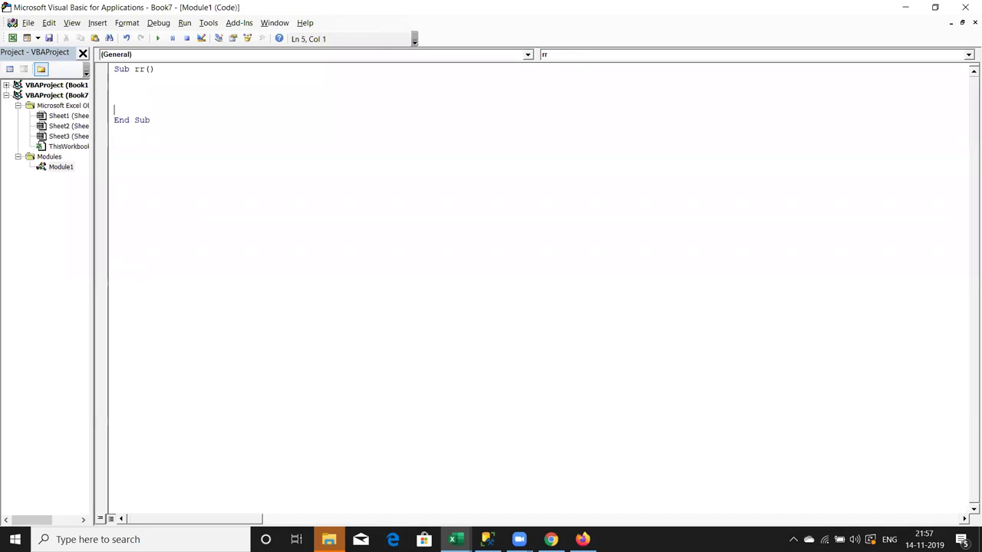
key(Up)
key(Up)
text(msgbi)
key(BackSpace)
text(x)
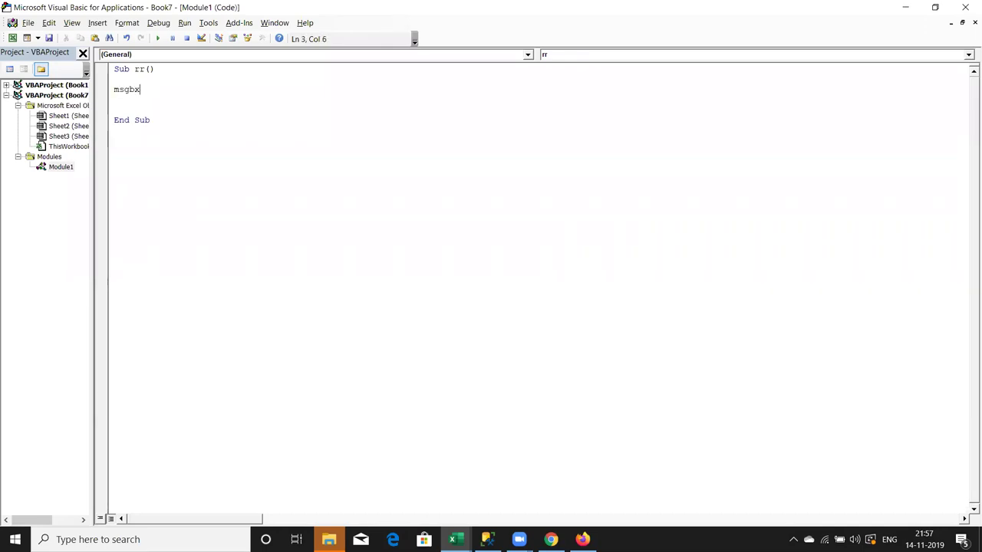
key(BackSpace)
text(o)
text(x ")
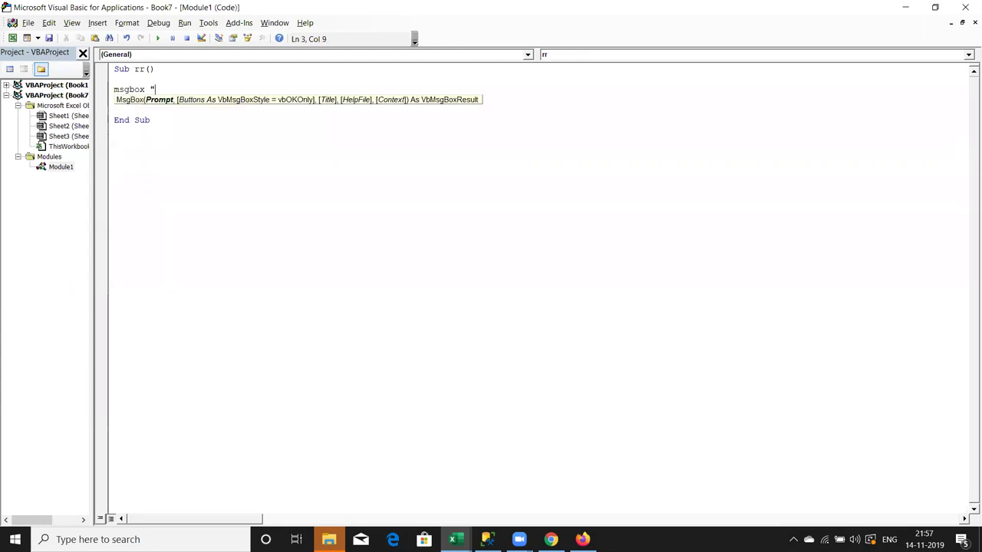
text(Hi)
text(")
click(170, 112)
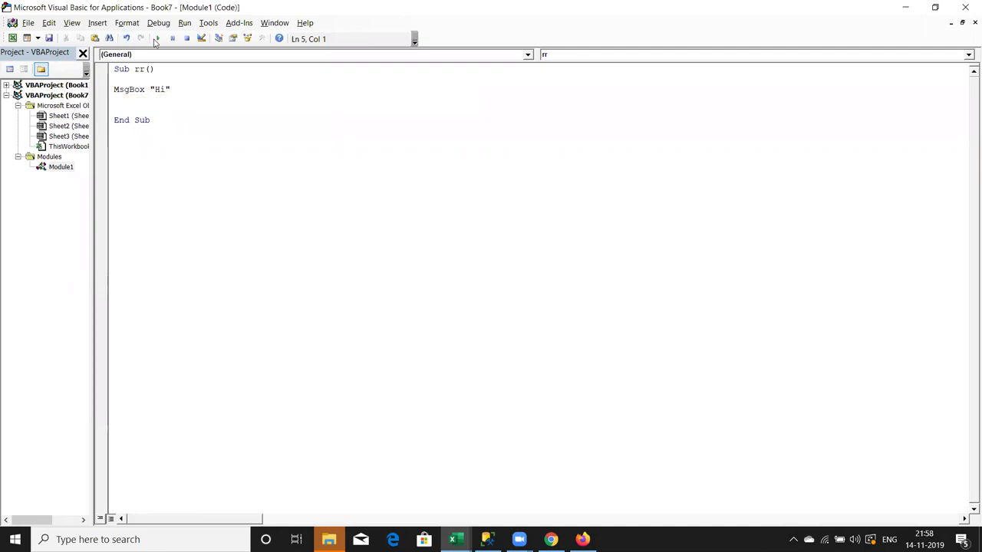
Run rr to show the Hi message box and dismiss it
click(157, 39)
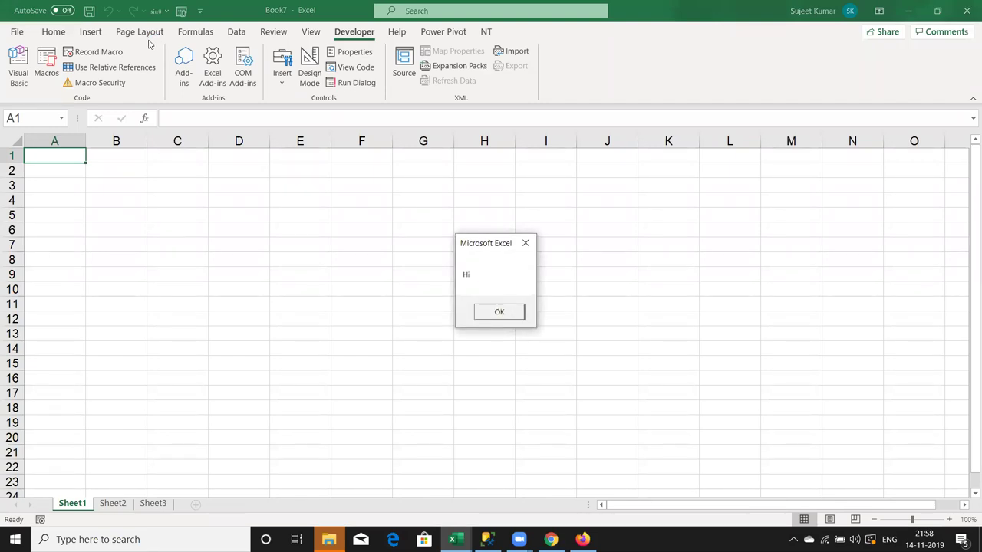
key(Return)
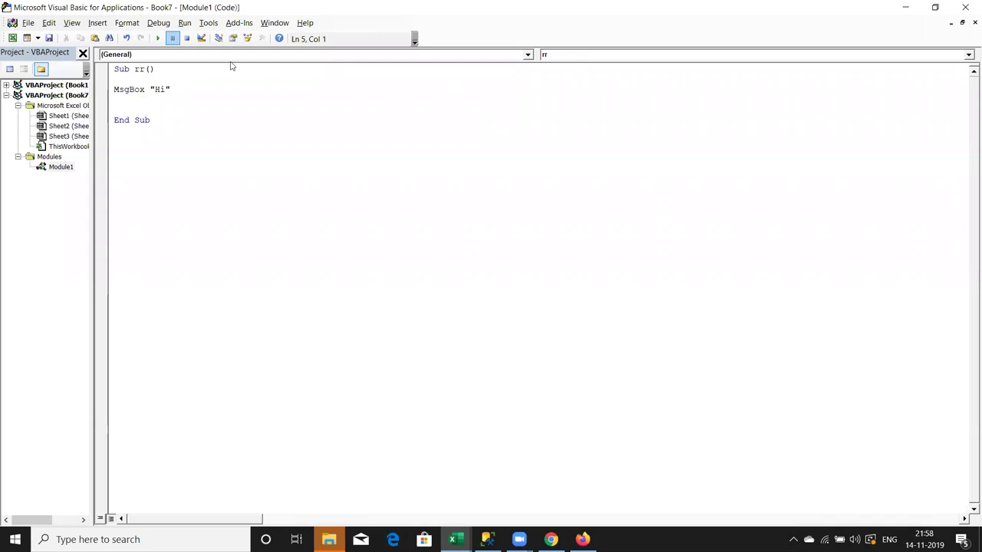
click(167, 89)
Replace the message text "Hi" with "Name City Amt"
key(BackSpace)
key(BackSpace)
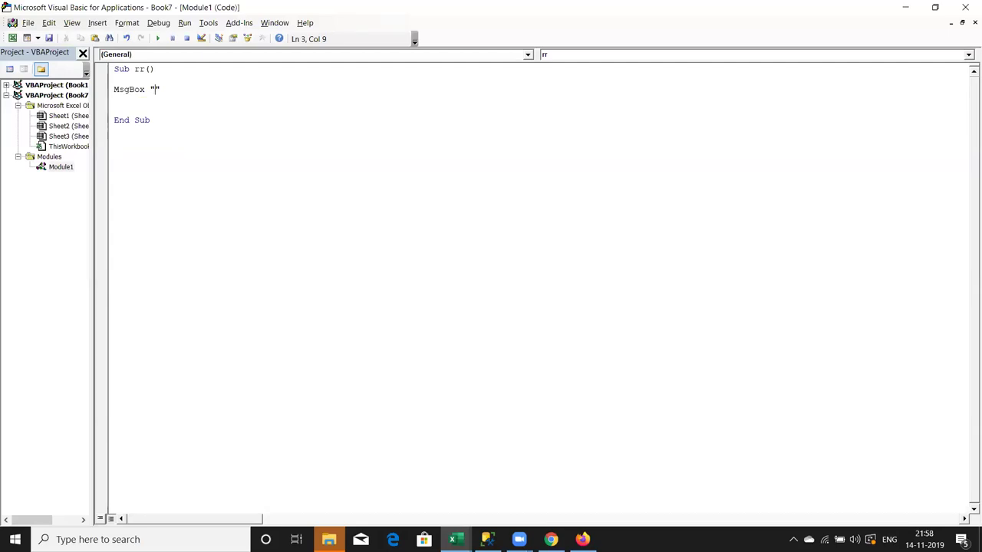
text(Name)
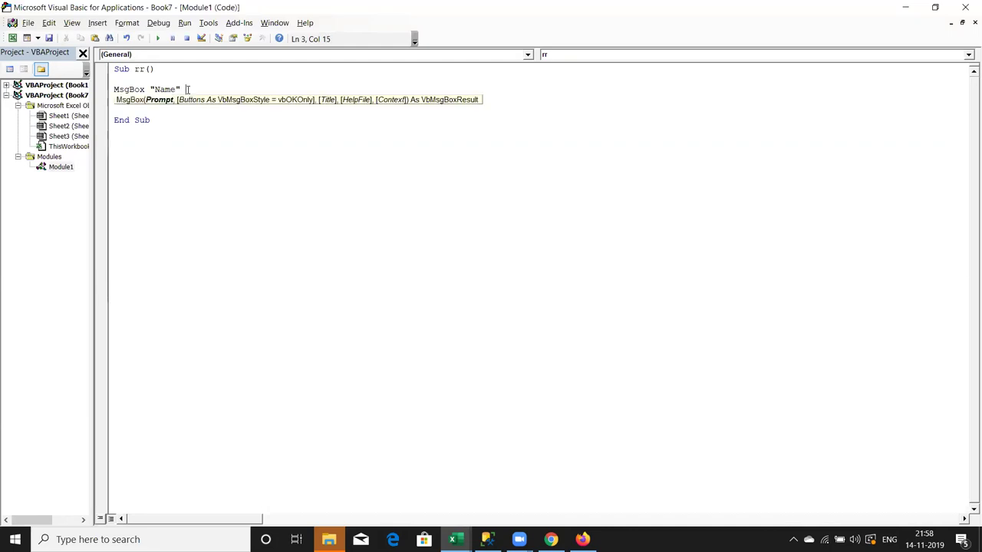
key(BackSpace)
key(BackSpace)
text(City)
text(  Ma)
key(BackSpace)
key(BackSpace)
text(Amt")
click(205, 127)
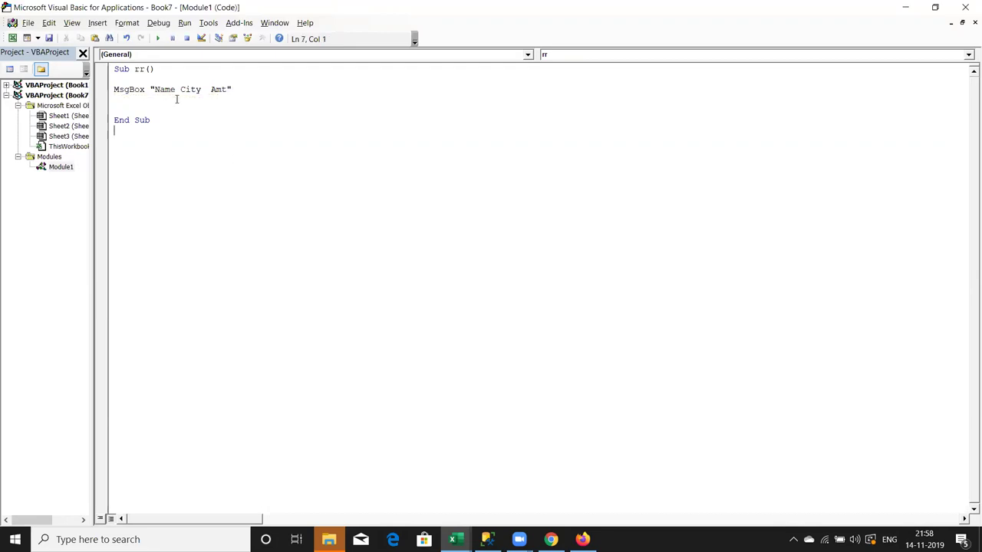
Run rr to show Name City Amt, then add blank lines above the MsgBox line
click(157, 38)
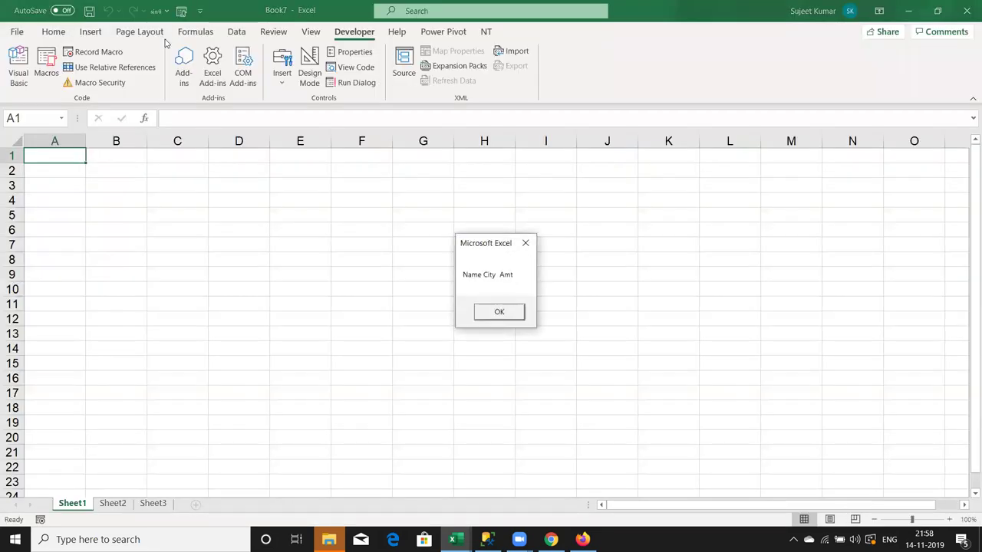
key(Return)
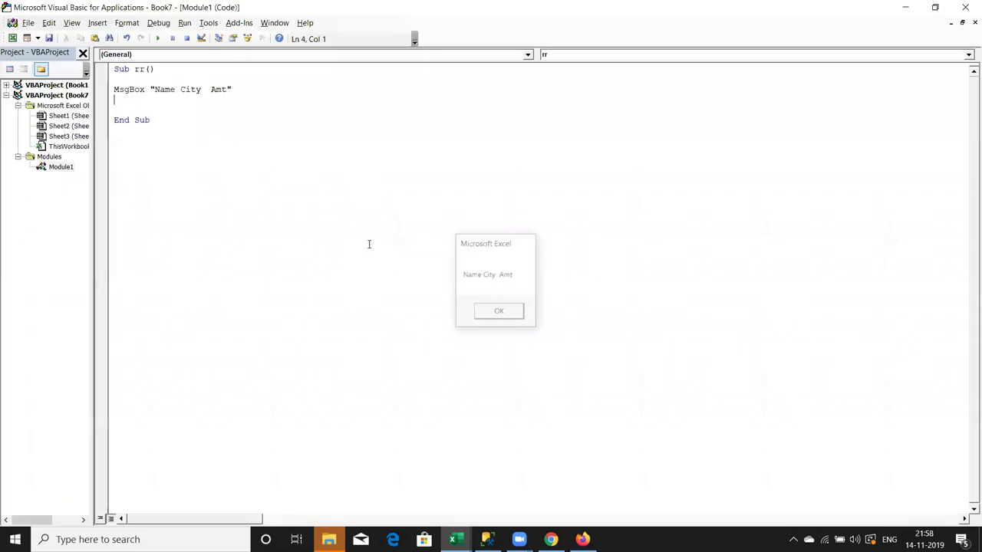
click(117, 80)
key(Return)
key(Return)
key(Return)
key(Return)
key(Up)
key(Up)
key(Up)
Declare the variable d As String at the top of rr
text(d=)
key(BackSpace)
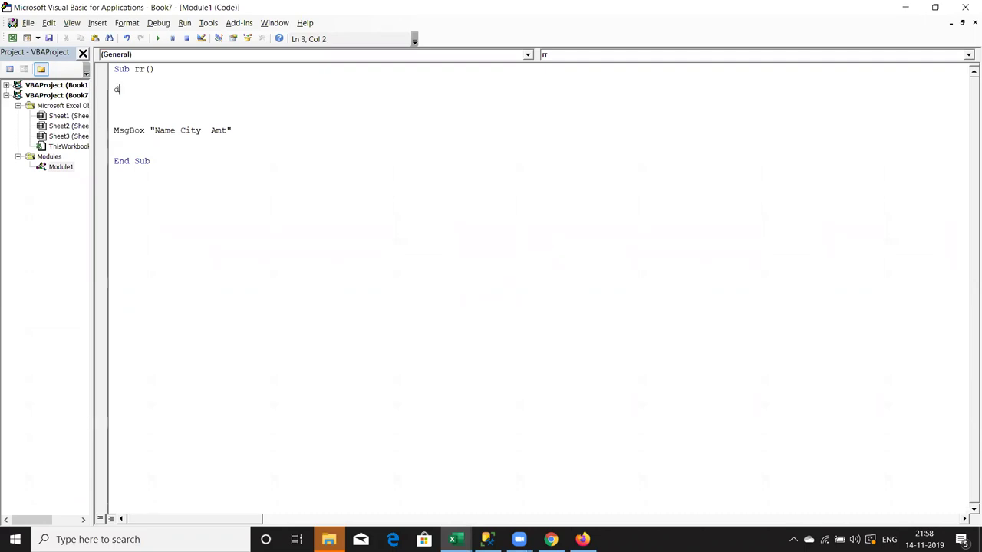
text(im d as str)
key(Tab)
key(Return)
key(Return)
text(d=)
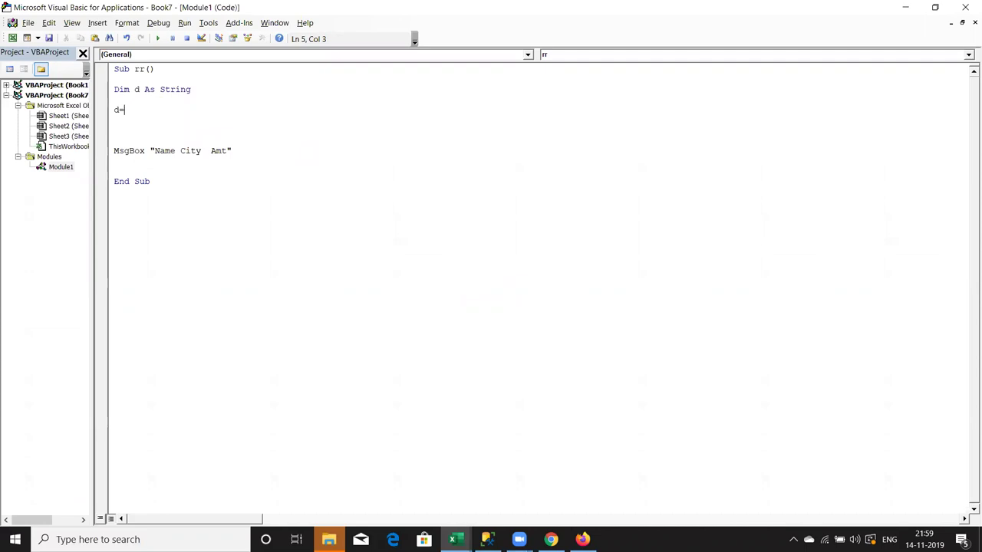
Set d to "Bellow are you Details" and append vbNewLine to it
text("Please)
key(BackSpace)
key(BackSpace)
key(BackSpace)
text(Bellow are you Details")
key(Return)
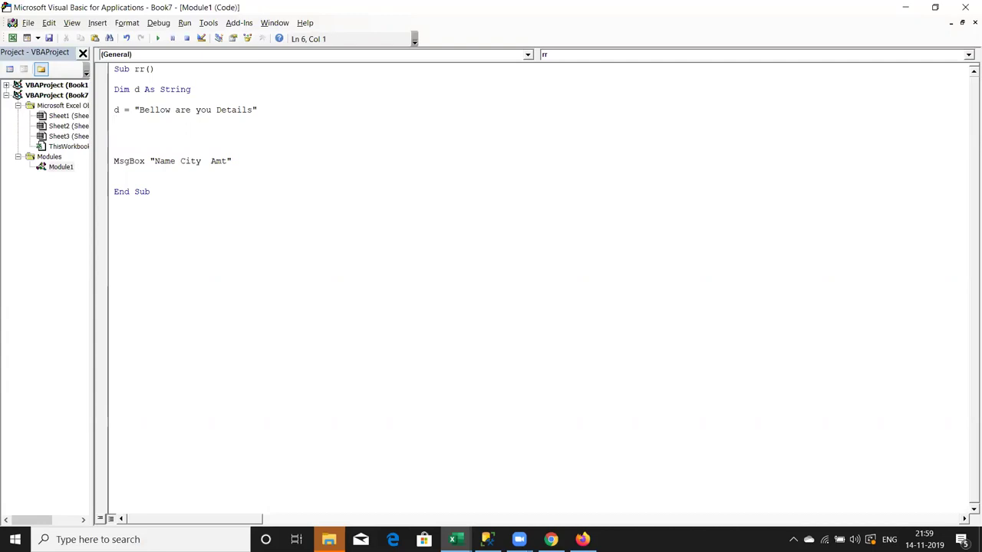
text(d= )
text(d & )
text(vbnewline)
key(Return)
Append "Name" & vbTab & "City" & "Amt" to d and change the message to MsgBox d
text(d=d )
text(& )
text("Name"&)
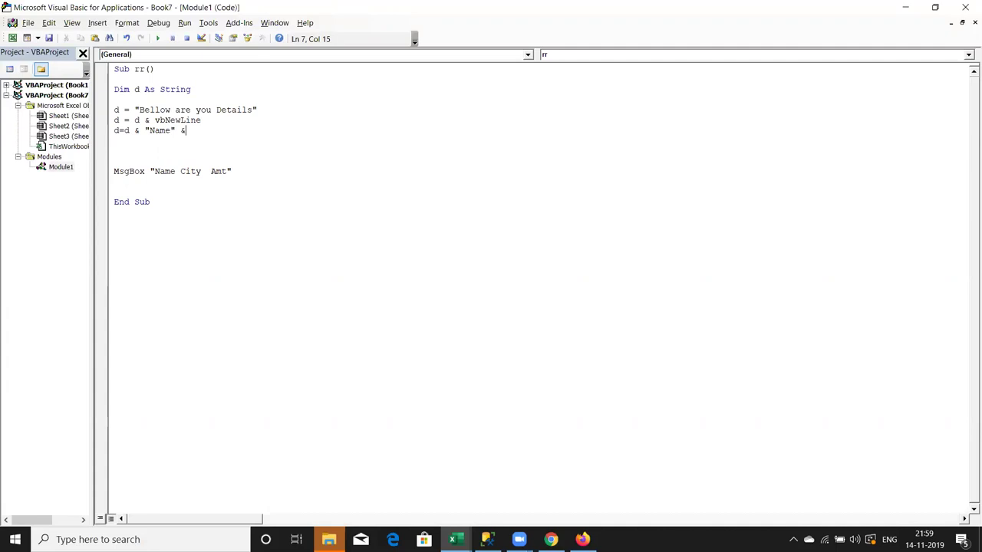
text(vbtab)
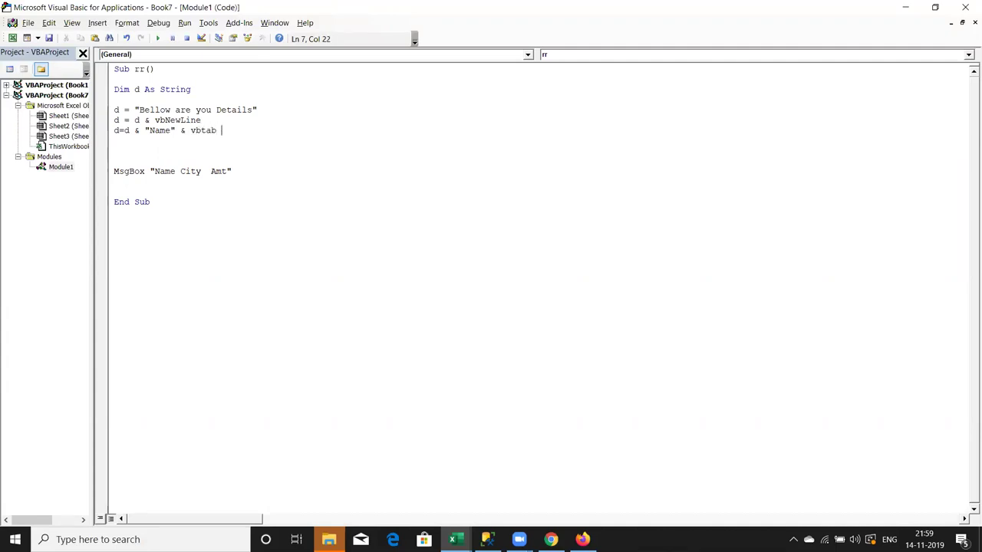
text(& )
text(City)
key(BackSpace)
key(BackSpace)
key(BackSpace)
key(BackSpace)
text("City" )
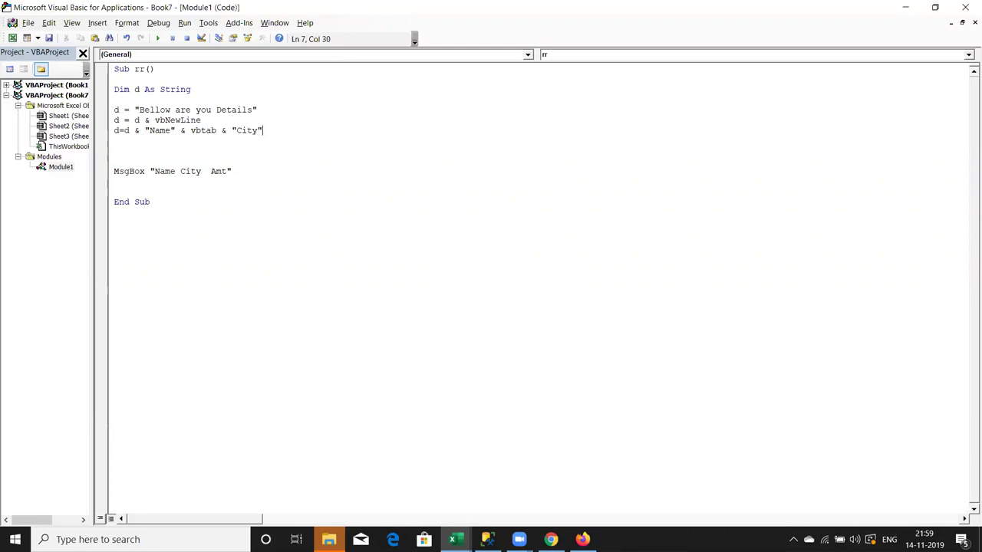
text(& ")
text(Amt")
key(Return)
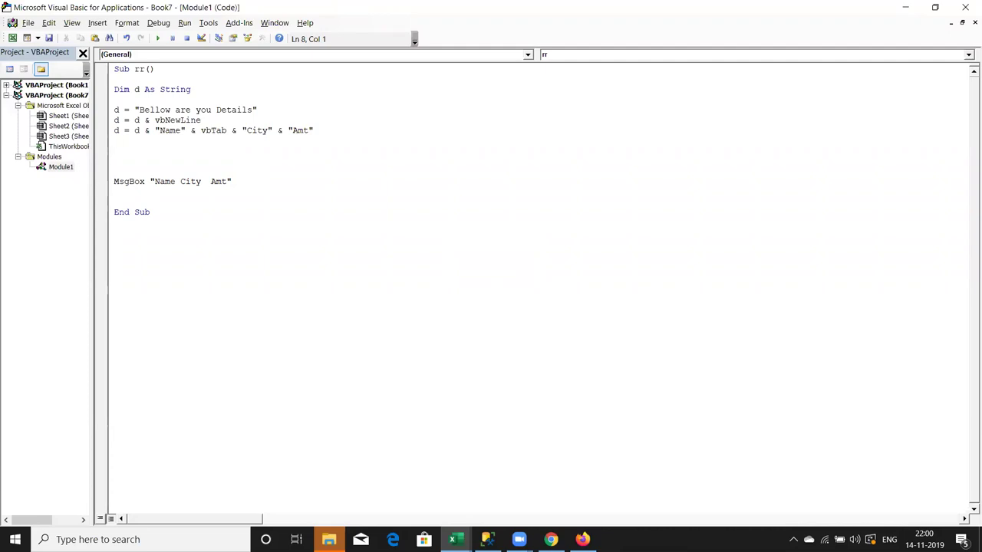
drag(237, 183, 150, 181)
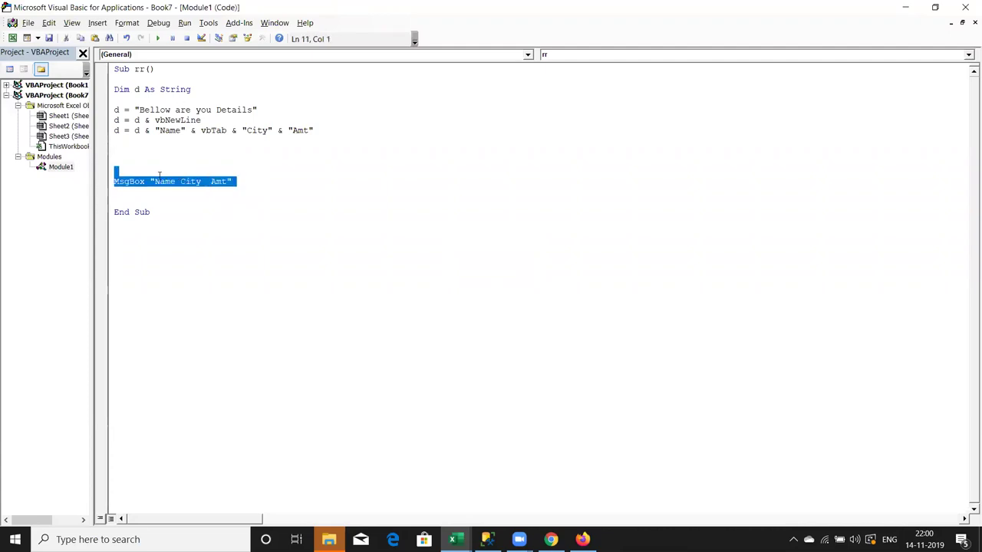
text(d)
key(Delete)
click(192, 170)
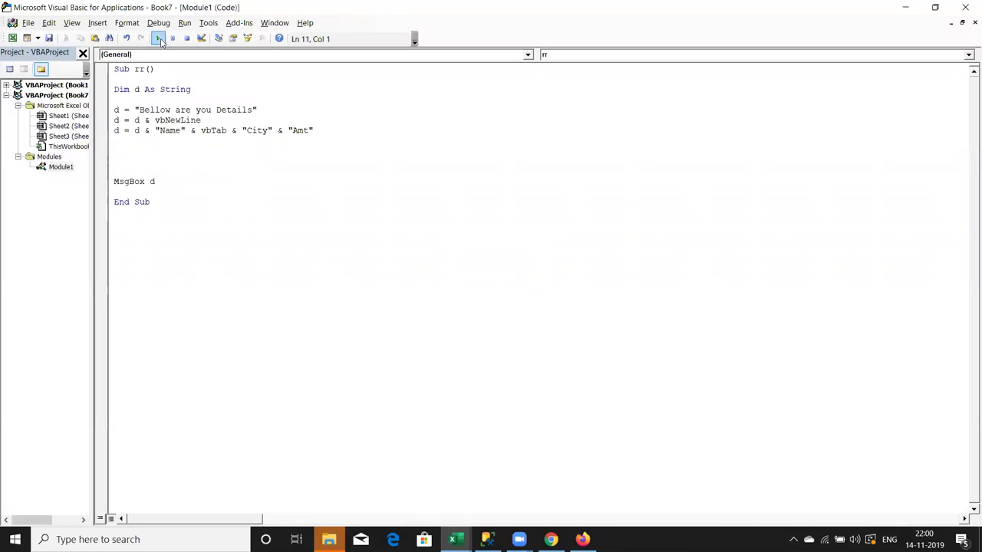
Insert a vbTab & before "Amt" and test-run the macro
key(alt+F11)
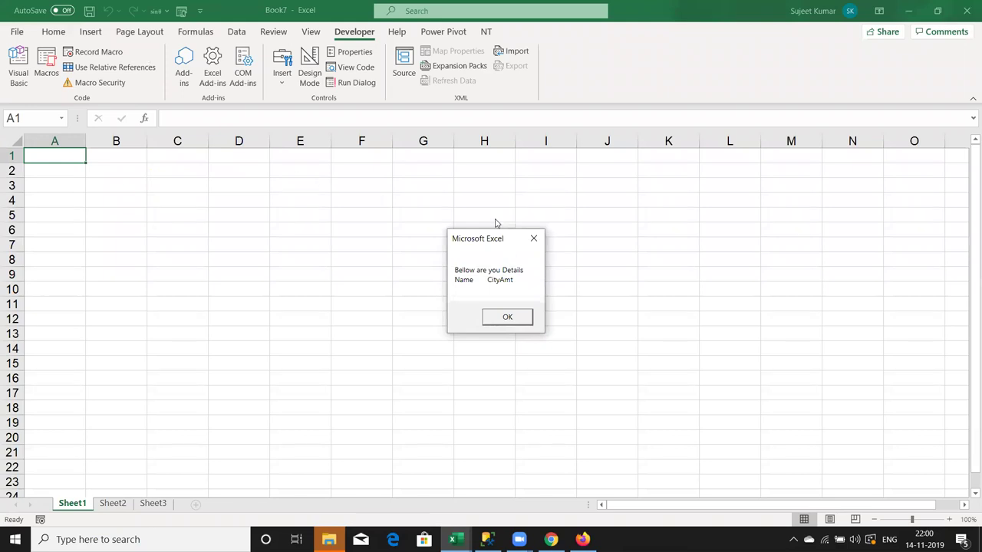
click(534, 239)
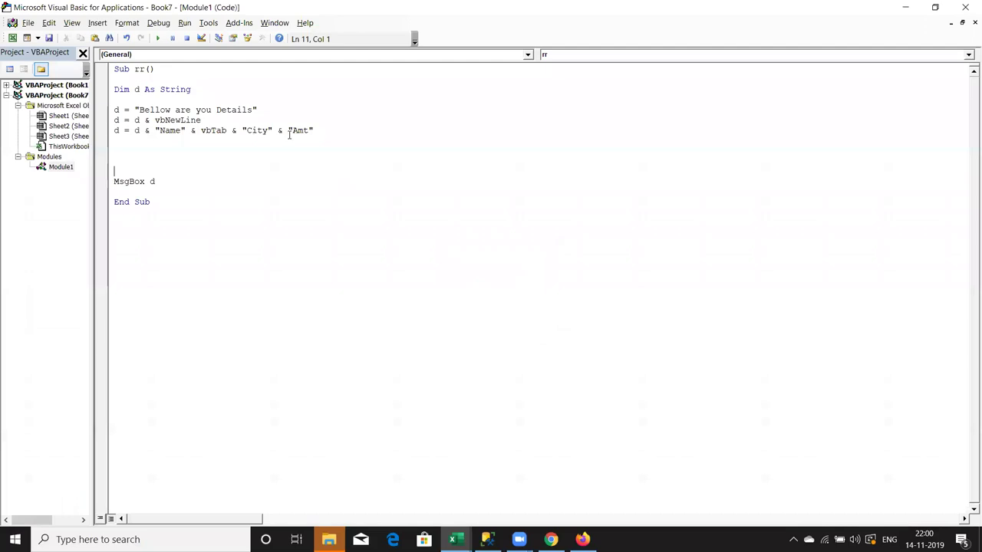
click(289, 130)
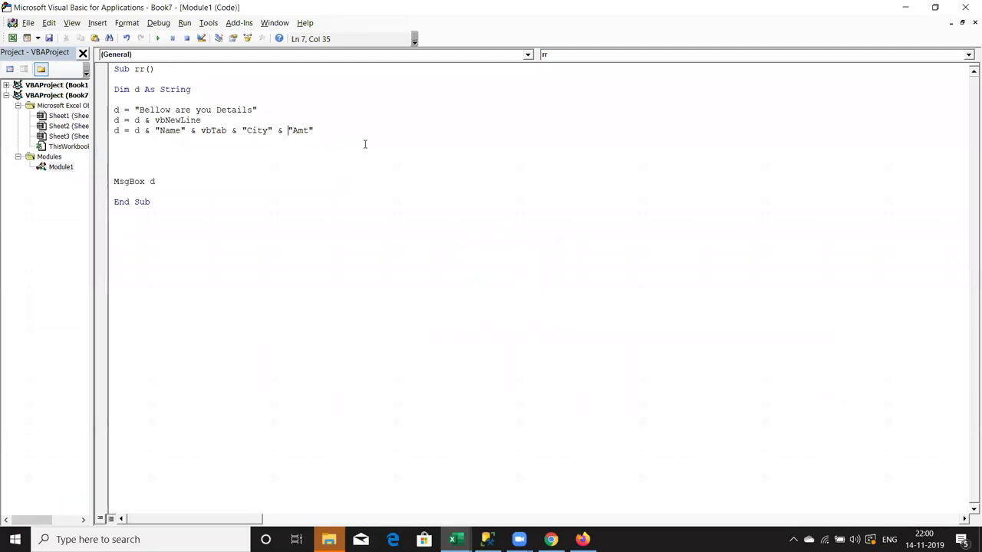
text(vbtanb)
text( &)
click(337, 149)
click(157, 38)
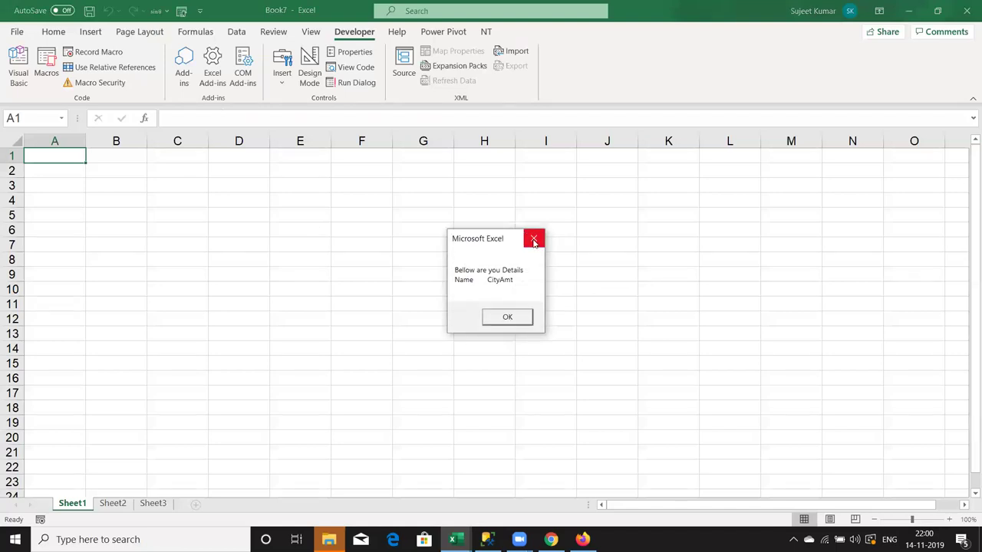
click(533, 239)
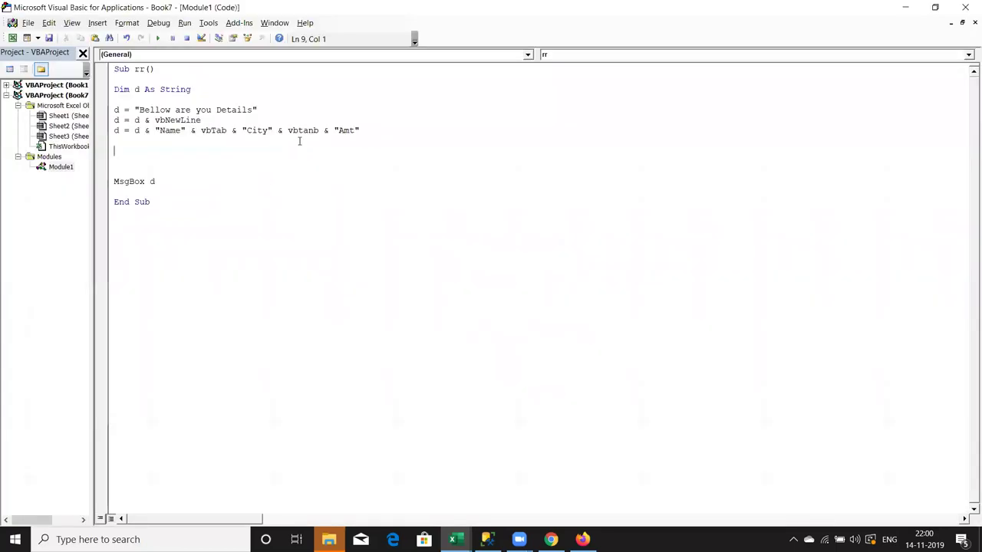
Correct the vbtanb typo to vbTab and rerun to check the spacing
drag(305, 131, 312, 128)
key(Delete)
click(316, 201)
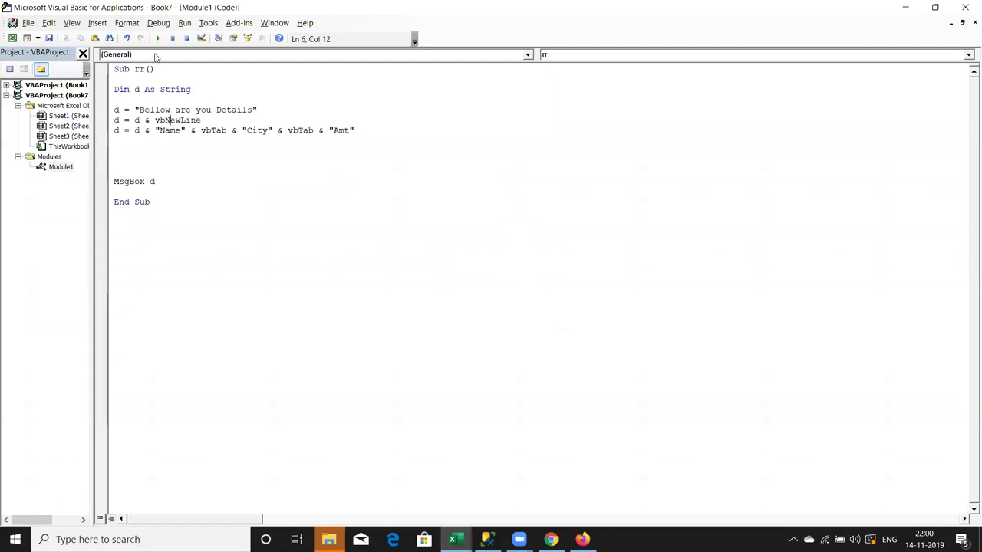
click(157, 37)
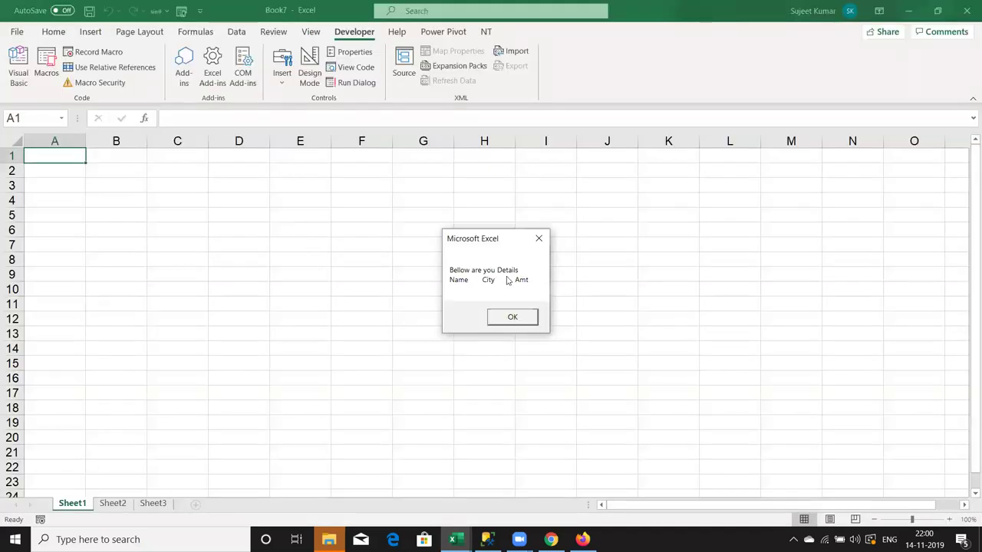
click(541, 237)
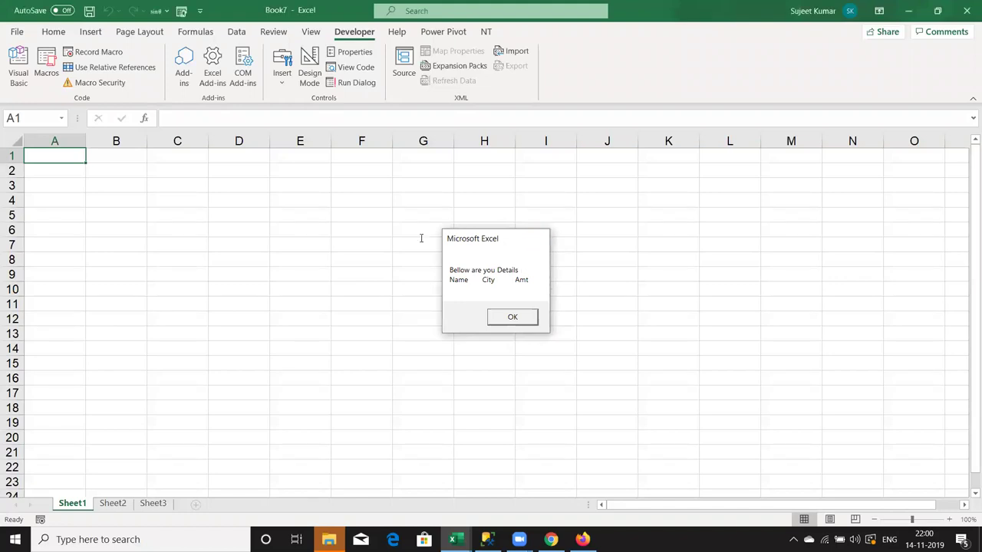
key(alt+Tab)
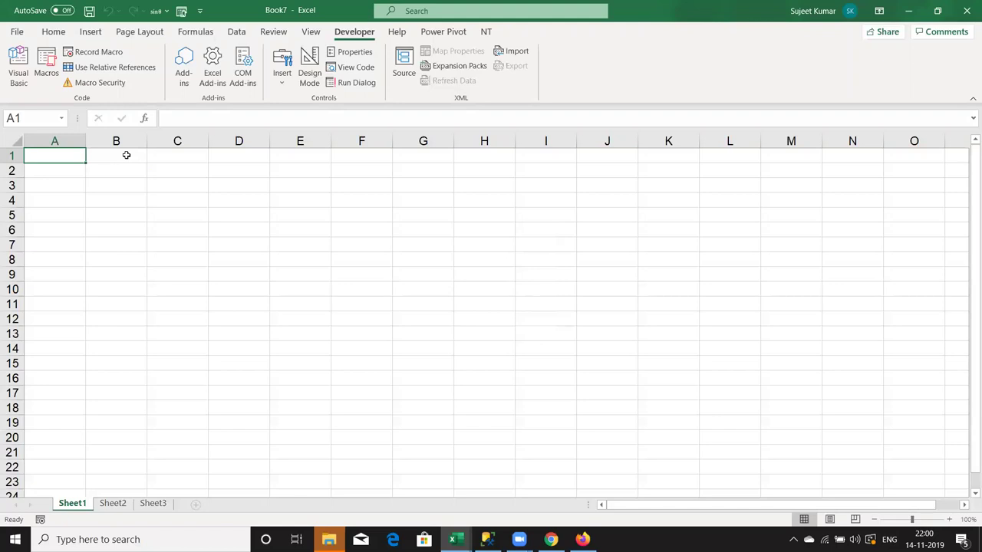
Enter a sample name in A1, Delhi in B1 and 500 in C1, then select A1:C1
text(Puje)
click(127, 155)
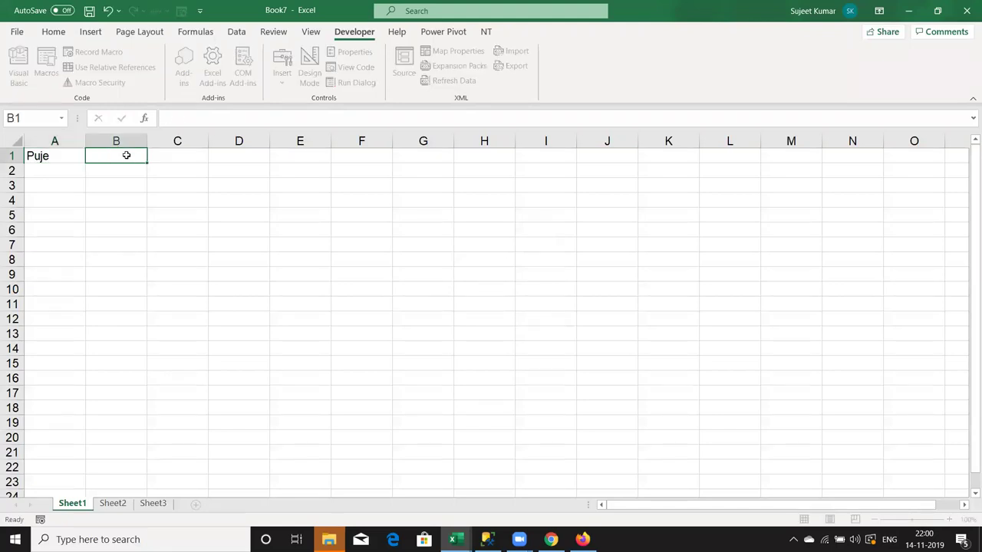
text(Delhi)
key(Tab)
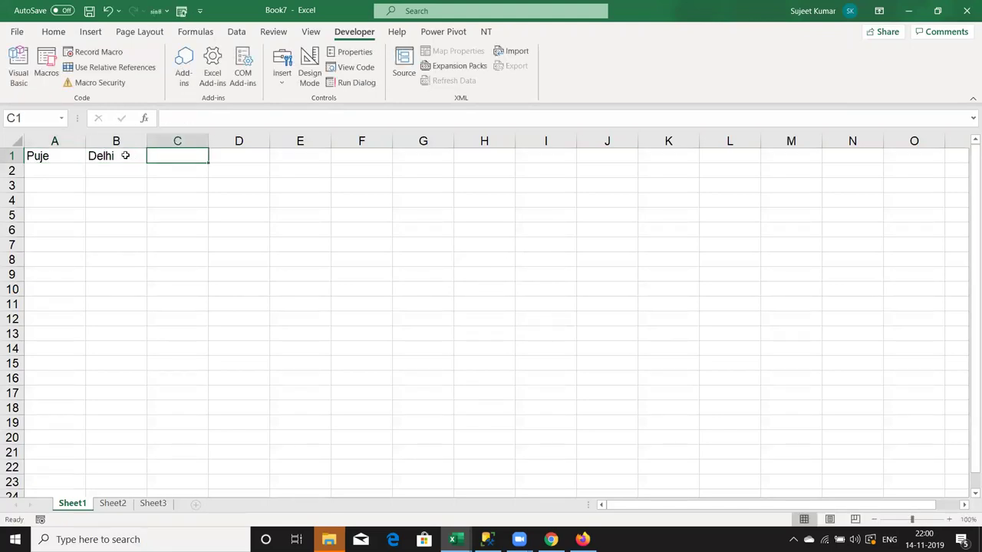
text(500)
key(Return)
key(Up)
key(shift+Right)
key(shift+Right)
Add a d = d & vbNewLine line and begin a new d = d & line
key(alt+F11)
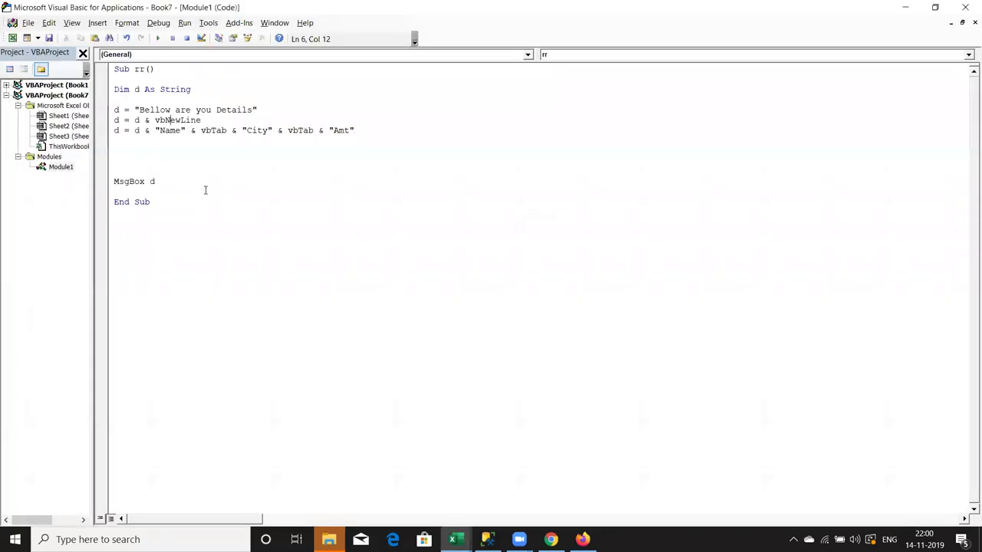
click(316, 142)
text(d=)
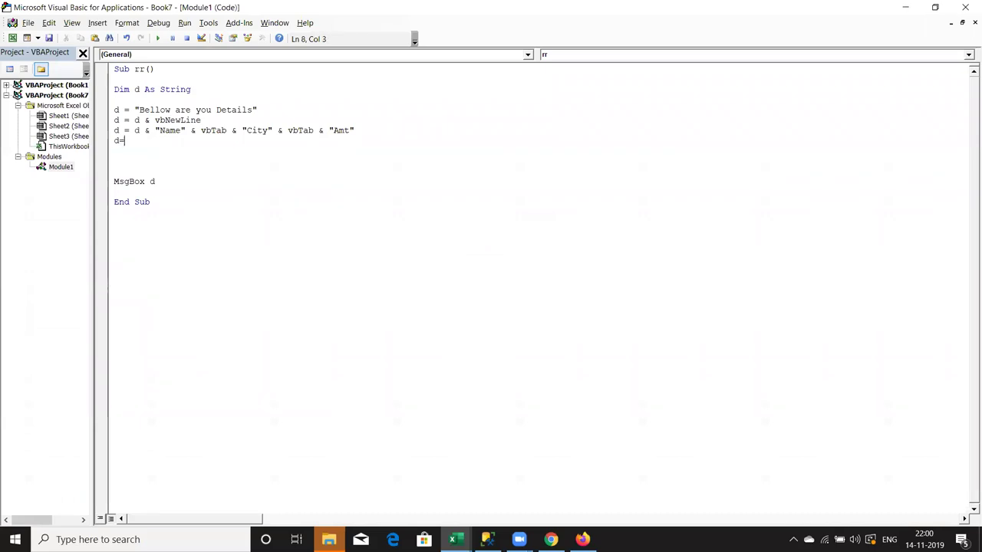
text(d & )
text(vbnewline)
key(Return)
text(d=d)
key(Return)
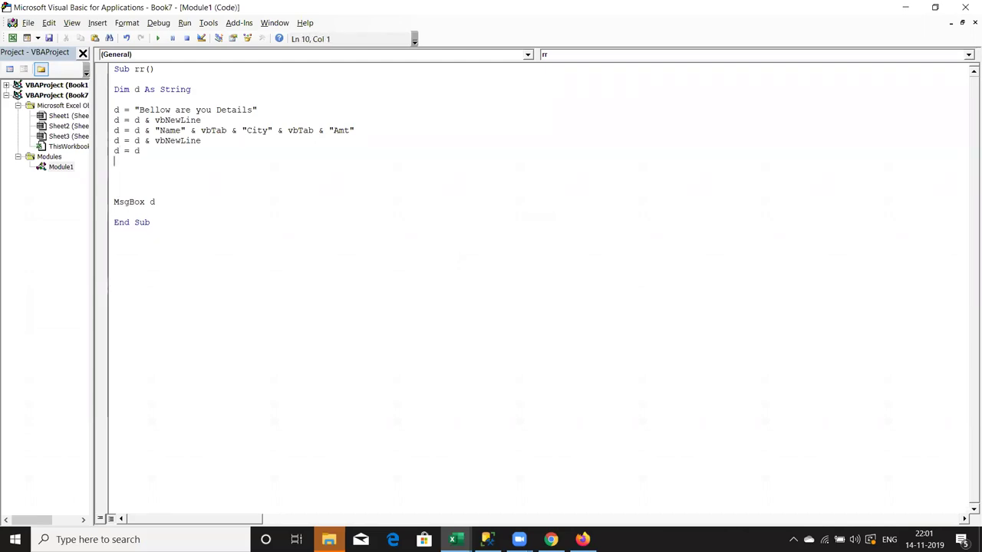
key(BackSpace)
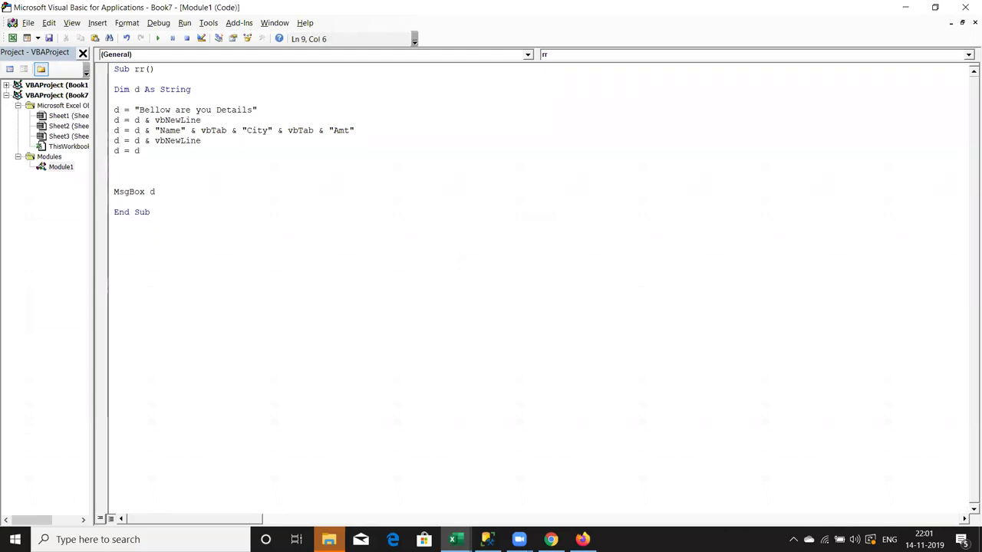
text(&)
key(alt+F11)
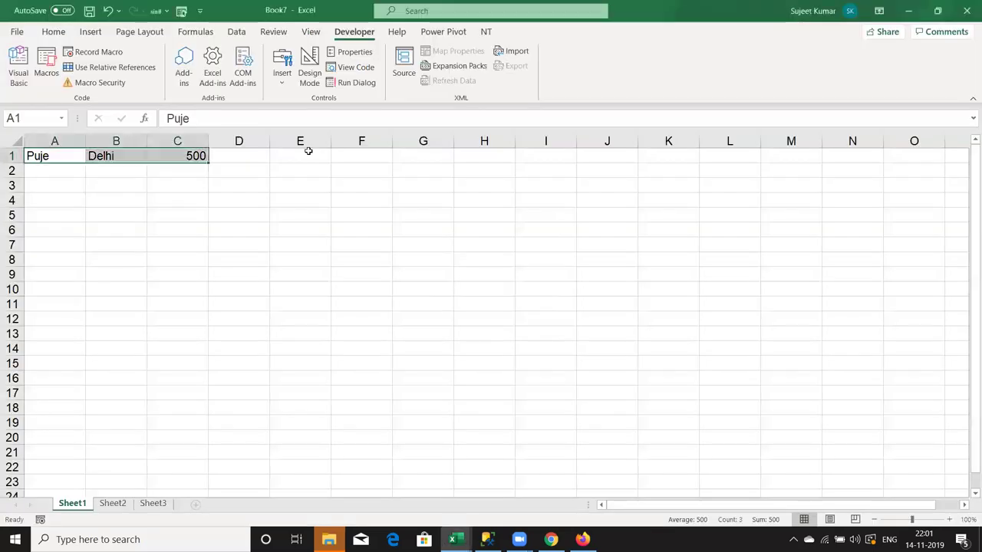
key(ctrl+Home)
key(alt+F11)
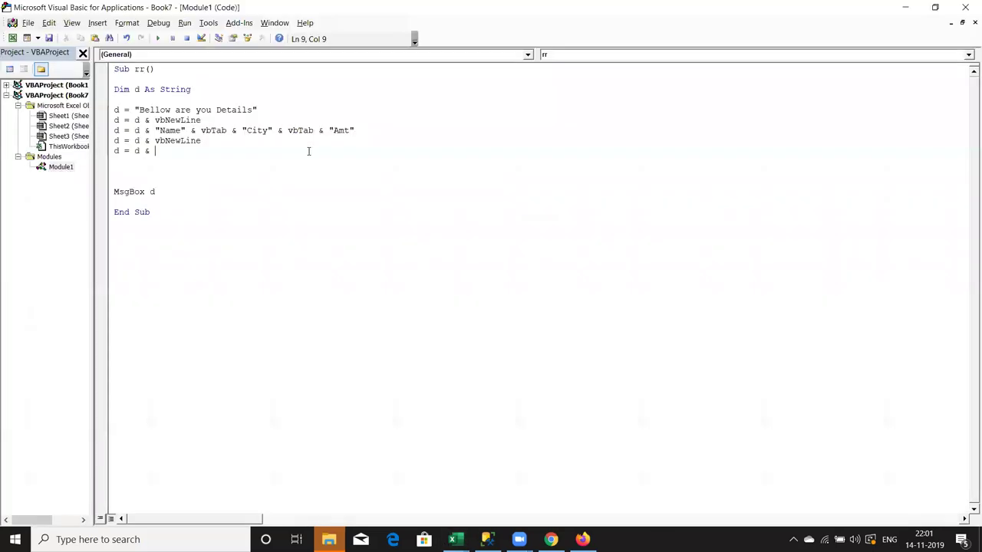
Complete the line with Range("A1").Value & vbTab & Range("b1").Value & Range("C1").Value
text(range)
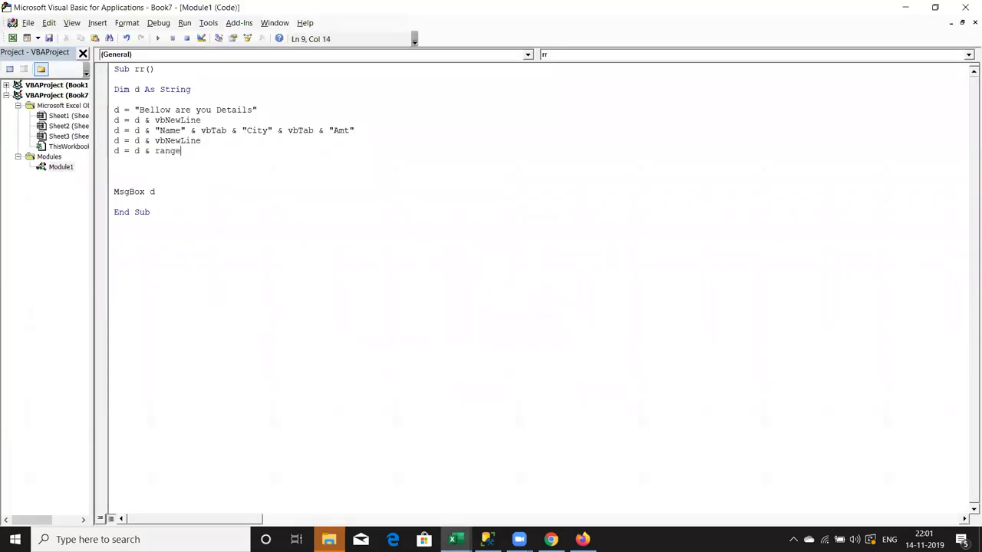
text((")
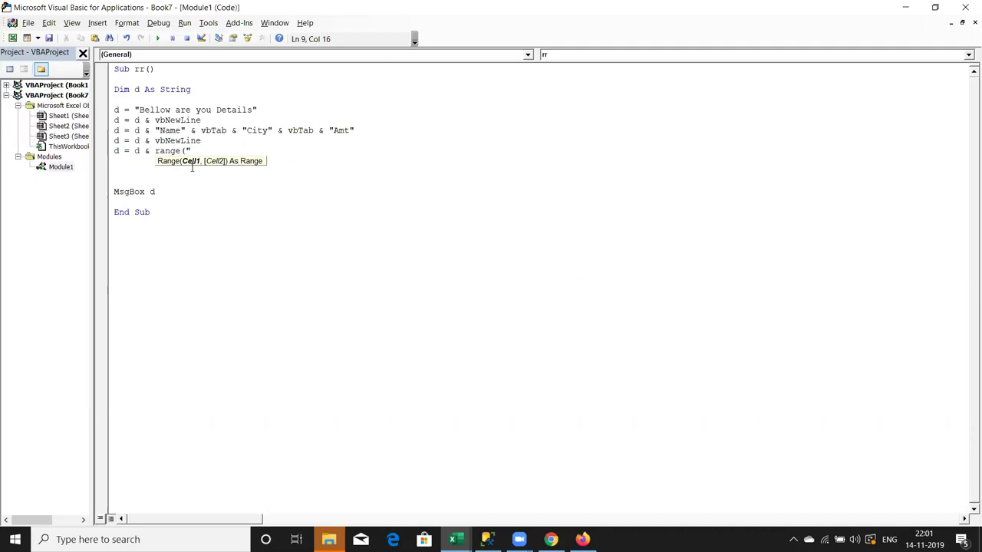
text(A1").v)
key(Down)
key(Tab)
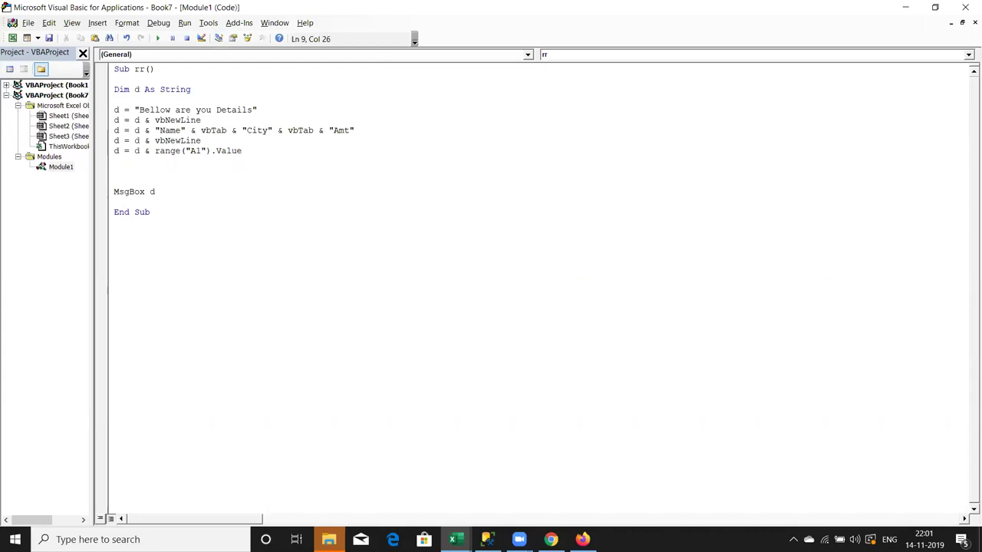
text(&vbtab&)
text(range("C1)
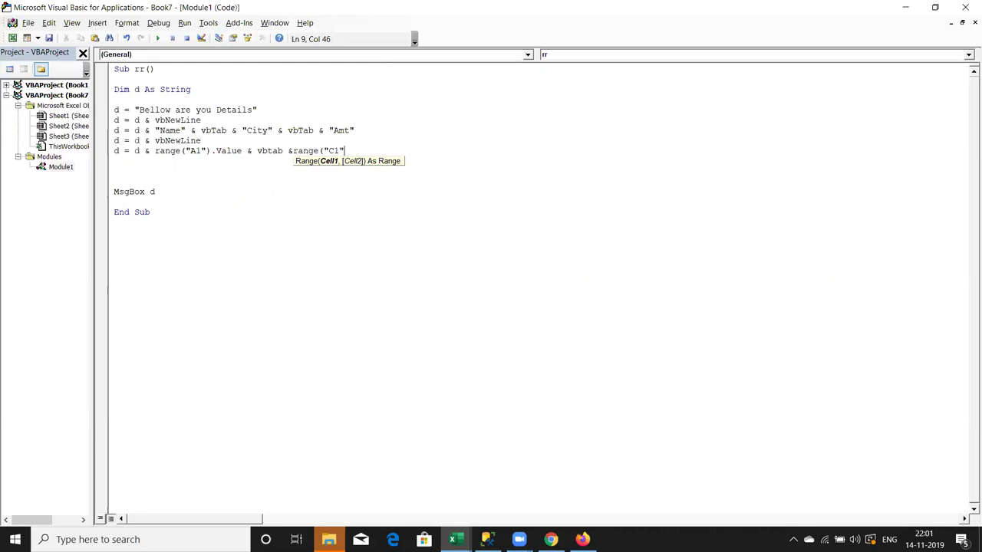
text().val)
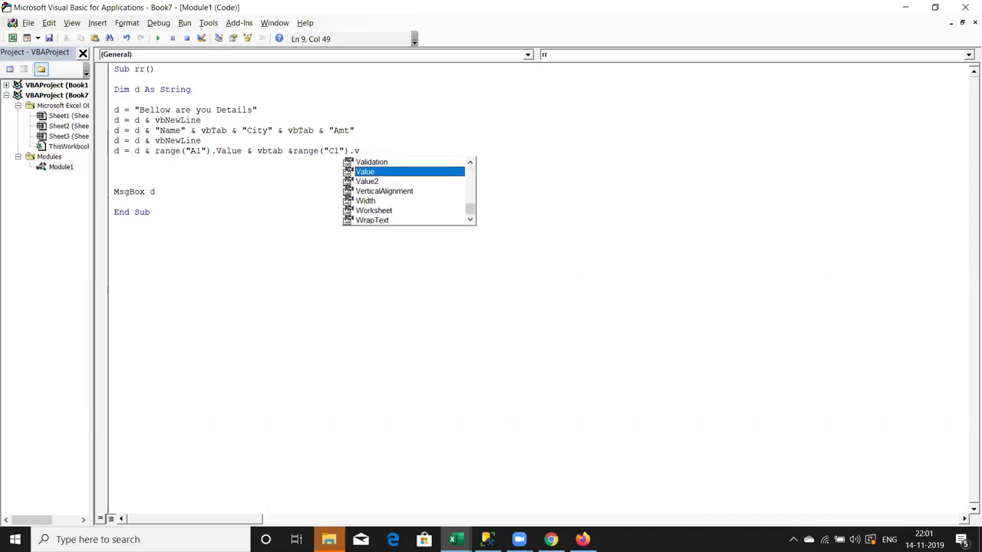
key(Tab)
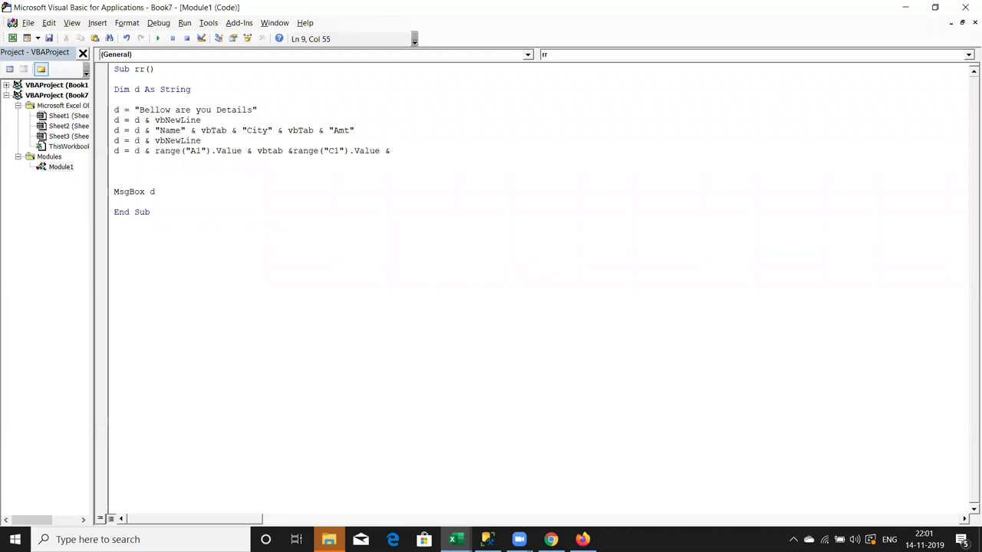
key(Left)
key(Left)
key(Left)
key(Left)
key(Left)
key(Left)
key(Left)
key(Left)
click(332, 151)
key(BackSpace)
text(b)
key(Right)
click(369, 150)
text(range()
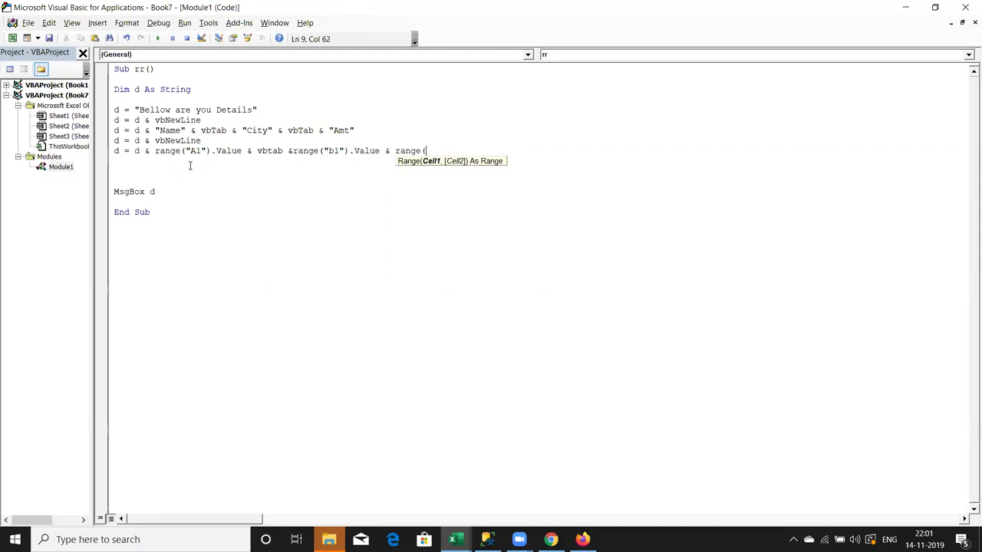
text("C1").value)
key(Down)
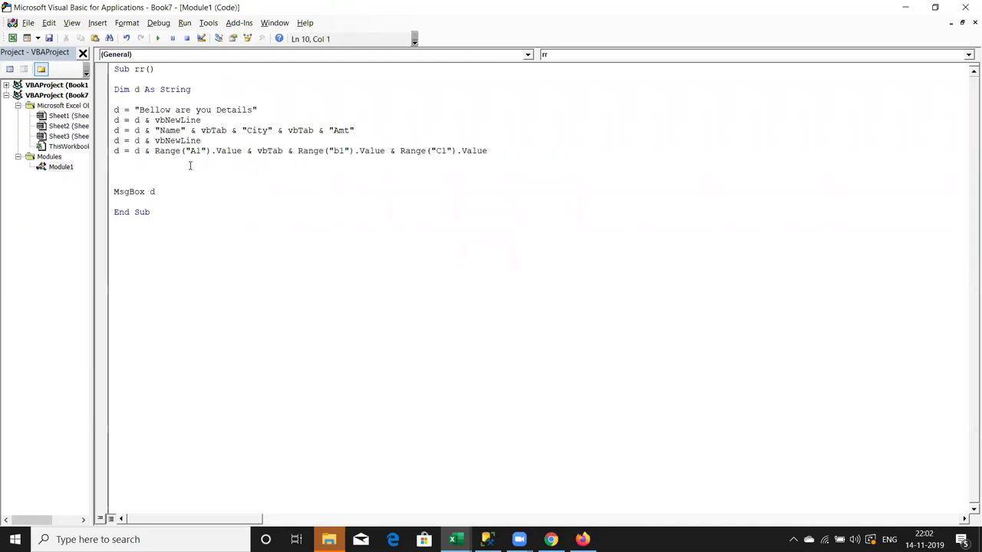
Insert vbTab & before Range("C1") and run rr to show the name, Delhi and 500 in columns
click(158, 38)
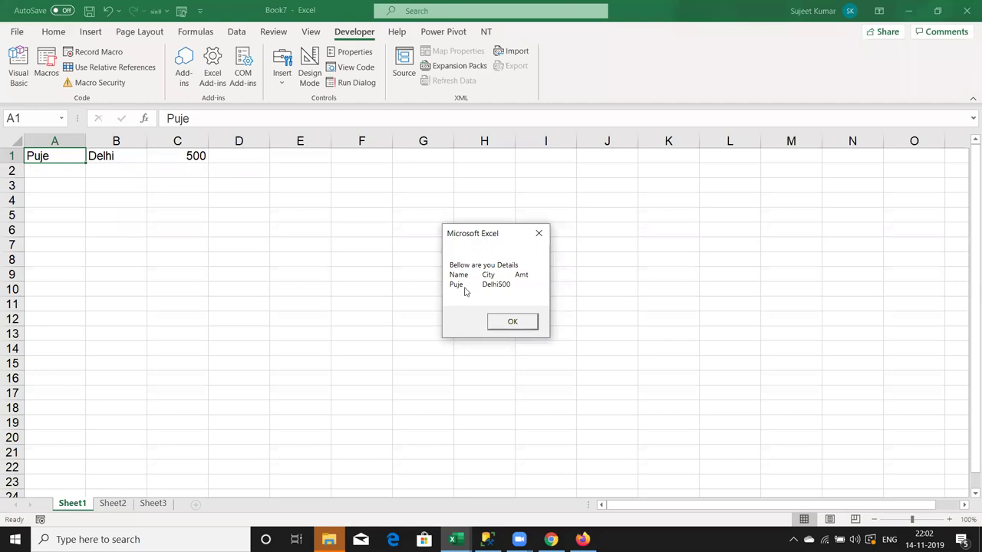
click(512, 321)
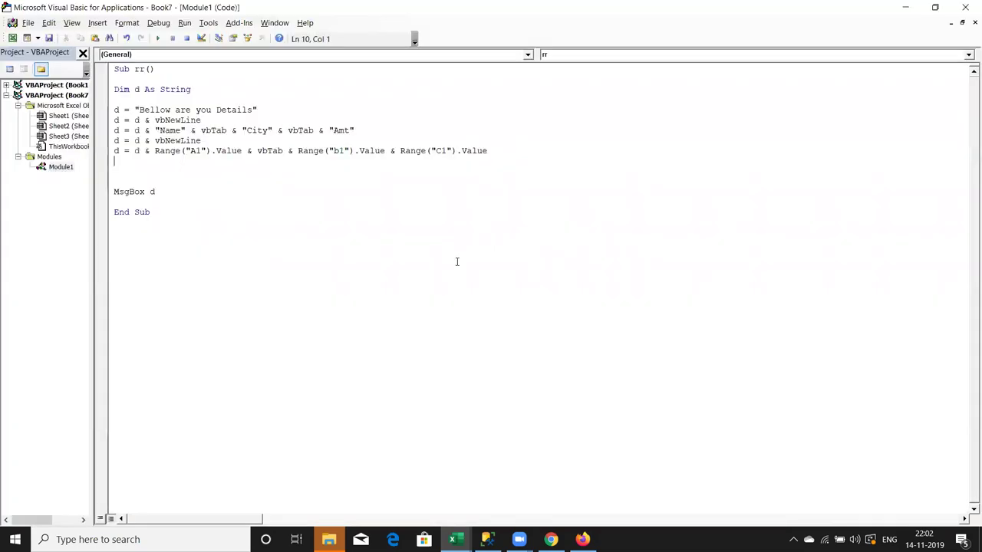
click(400, 151)
text(vbtab &)
click(433, 194)
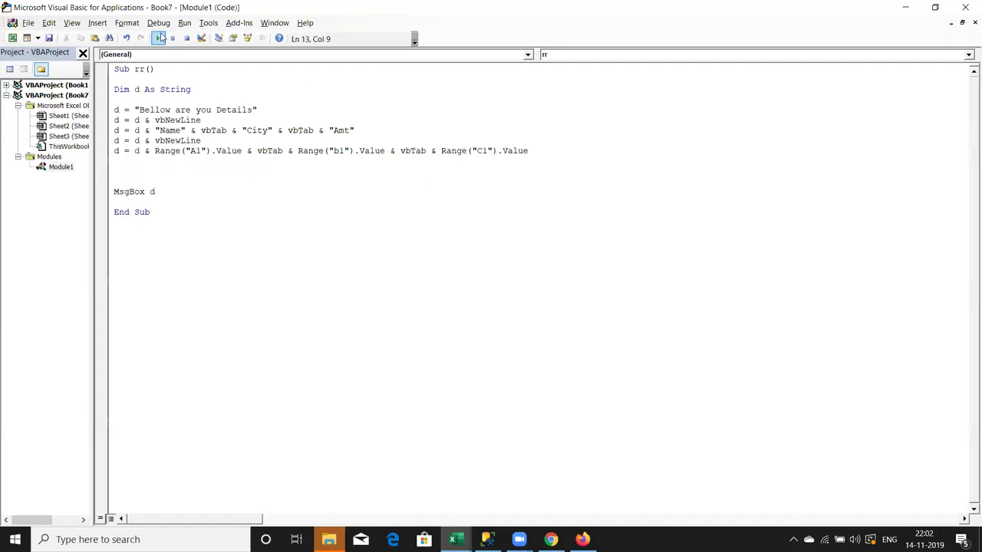
click(157, 37)
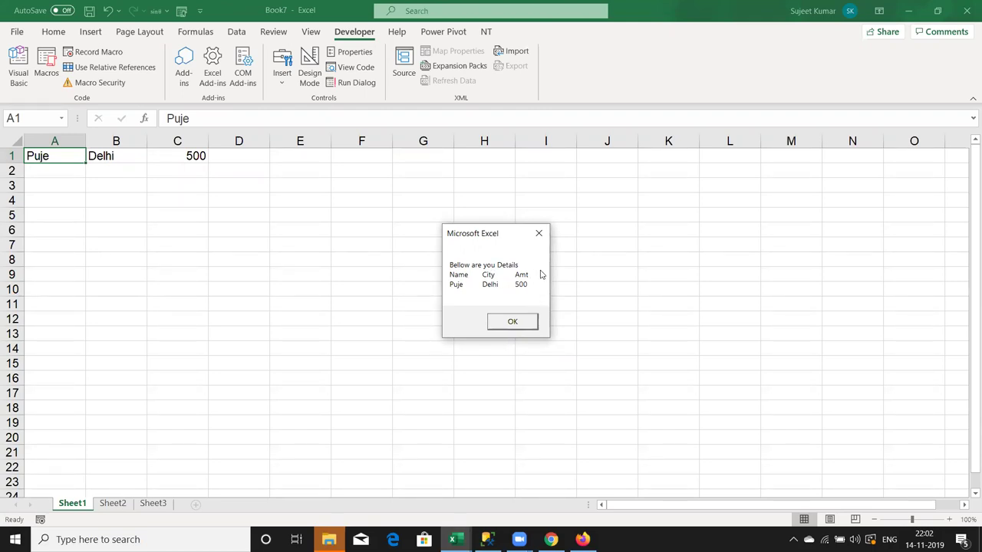
click(526, 322)
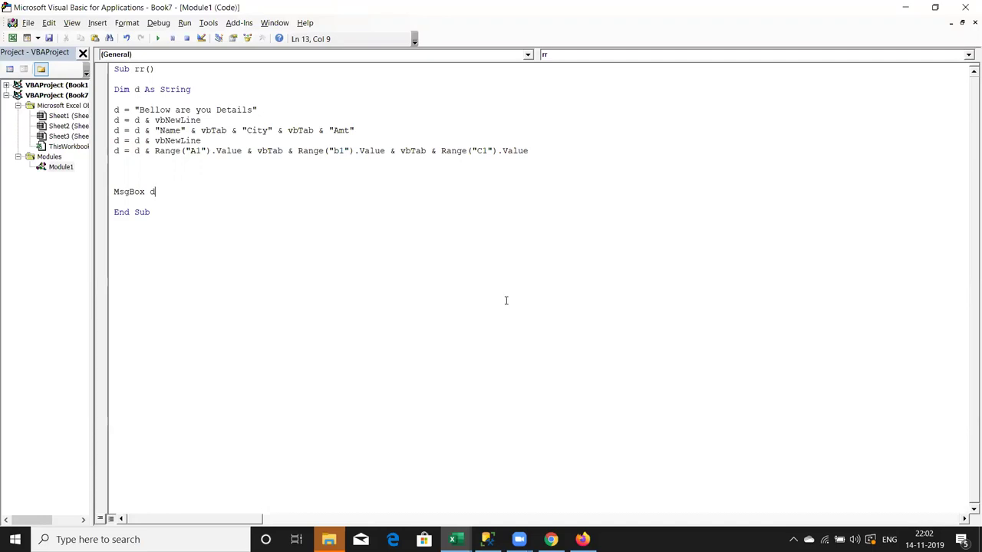
key(Up)
key(Up)
key(Up)
key(Up)
key(Up)
key(Up)
key(Up)
key(Up)
key(Down)
key(Down)
key(Down)
key(Down)
key(Down)
key(Down)
key(Down)
key(alt+F11)
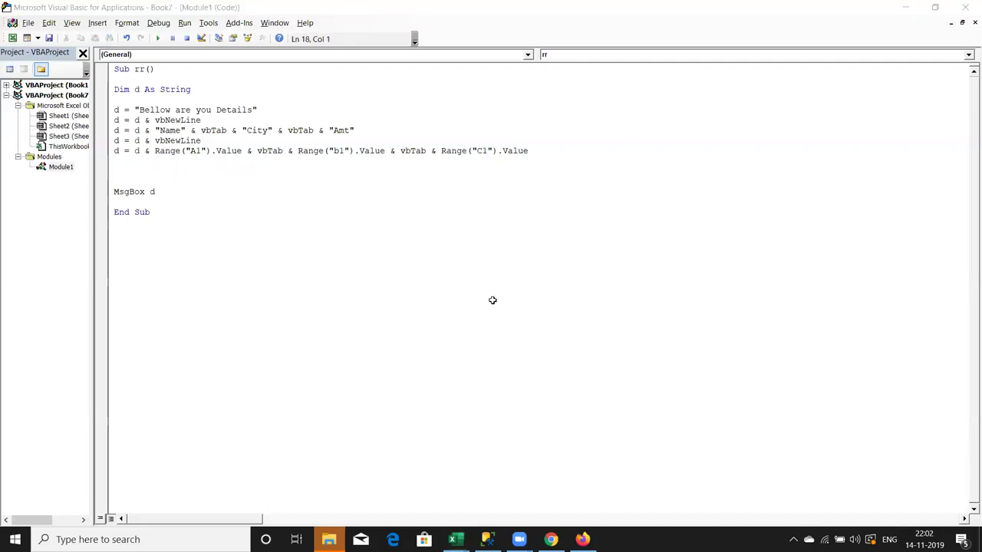
On Sheet2, enter =RANDBETWEEN(10,90) in cell A1
click(123, 506)
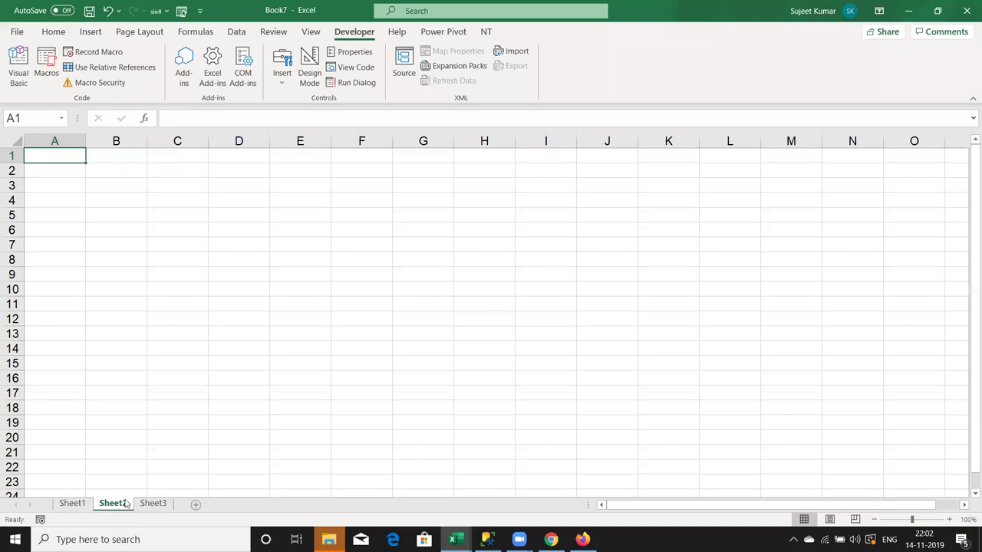
text(=ra)
key(Down)
key(Down)
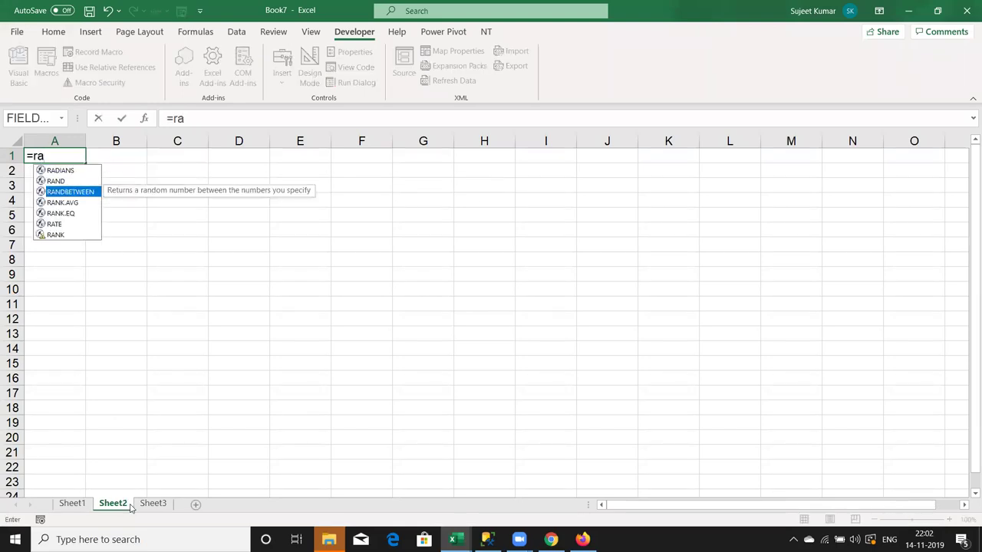
key(Tab)
text(10,90)
key(Return)
Fill the RANDBETWEEN formula across A1:G20 using Ctrl+R and Ctrl+D
key(Up)
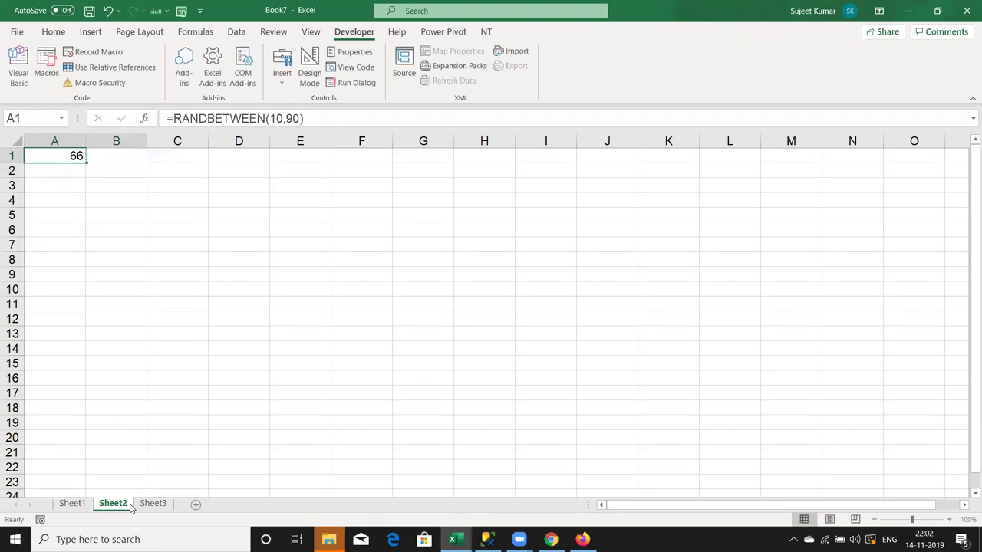
key(shift+Right)
key(shift+Right)
key(shift+Right)
key(shift+Right)
key(shift+Right)
key(shift+Right)
key(shift+Down)
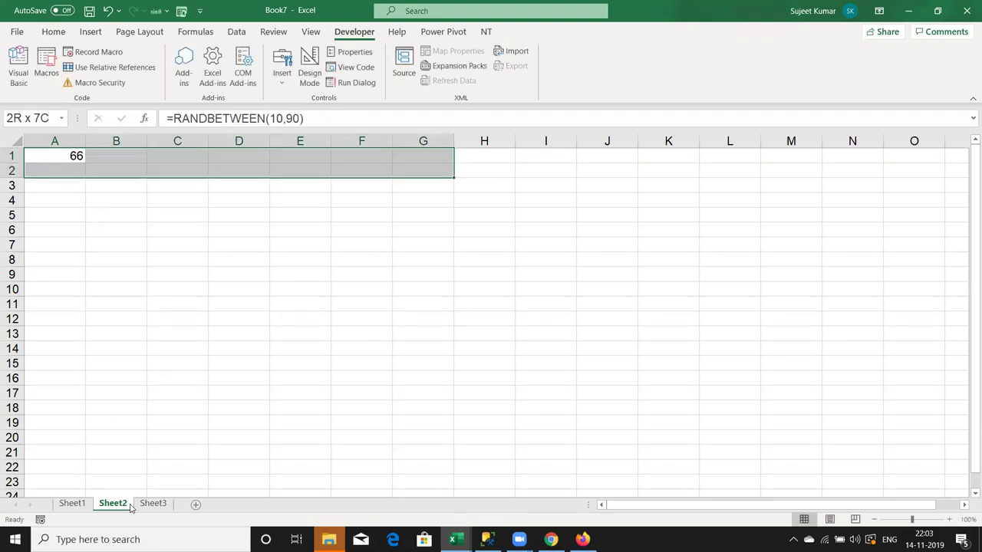
key(shift+Down)
key(shift+Down)
key(shift+Down)
key(shift+Down)
key(shift+Down)
key(shift+Down)
key(F9)
key(ctrl+r)
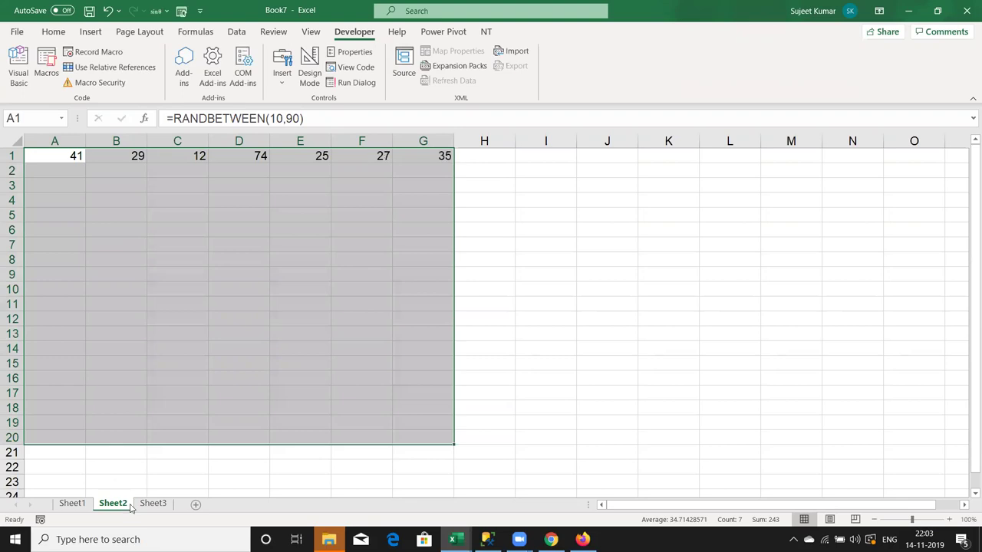
key(ctrl+d)
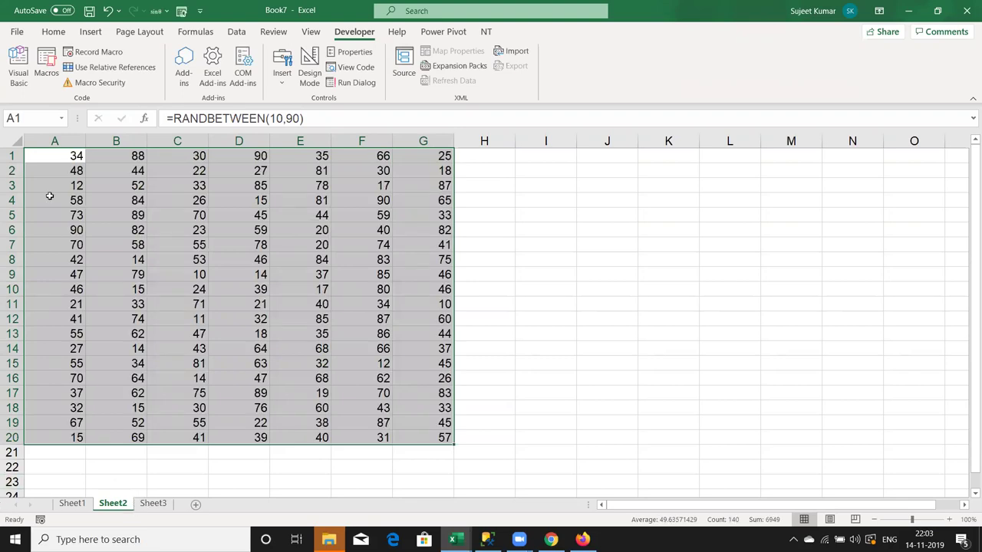
click(48, 162)
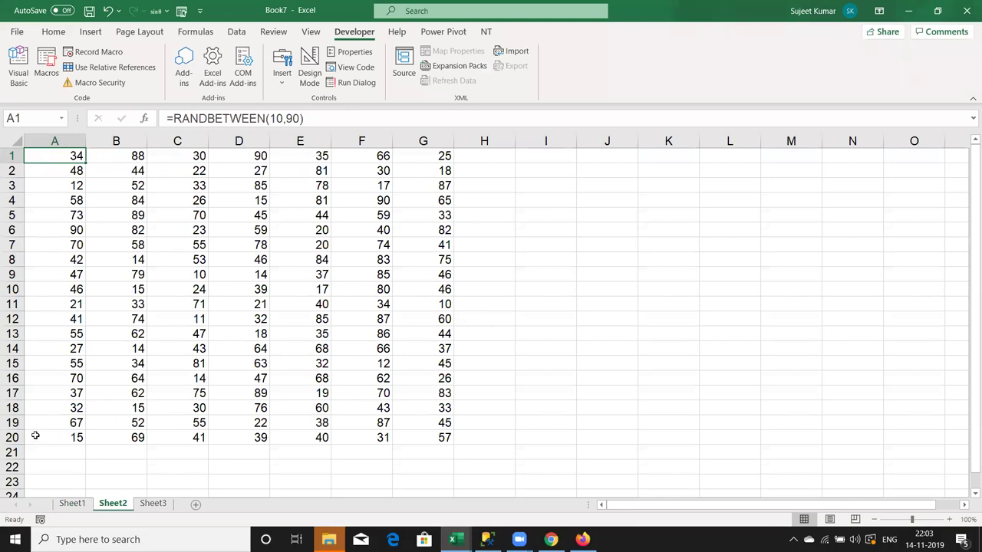
key(ctrl+shift+Right)
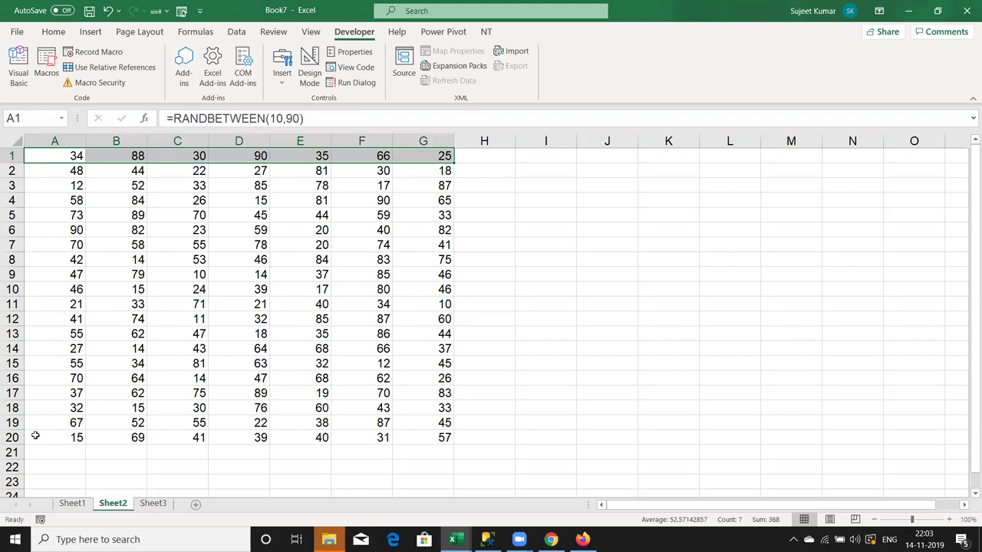
key(alt+F11)
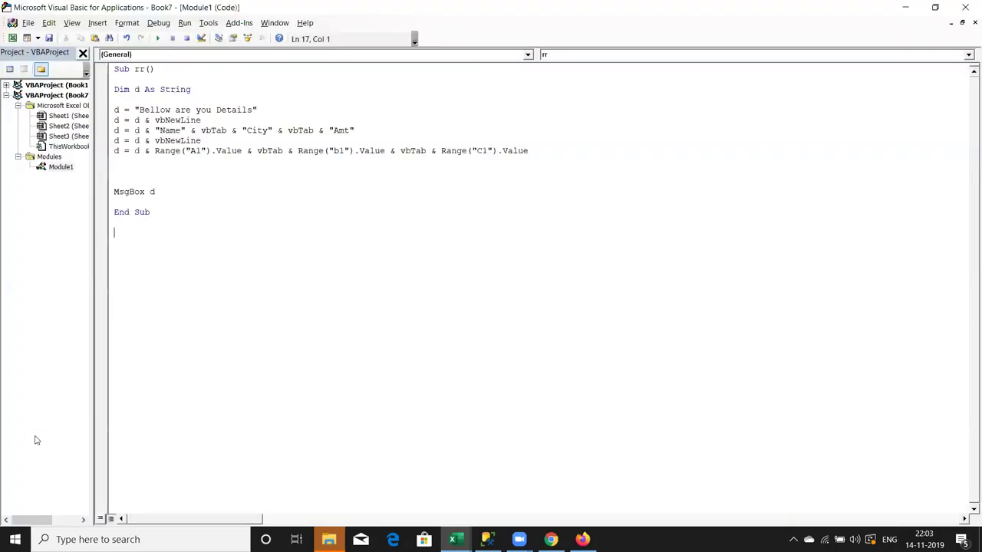
Create Sub rr_1 with nested For i = 1 To 20 and For j = 1 To 7 loops, closed by Next j and Next i
text(sub rr_1)
key(Return)
key(Return)
key(Return)
key(Return)
key(Return)
click(114, 253)
text(for i = 1 to )
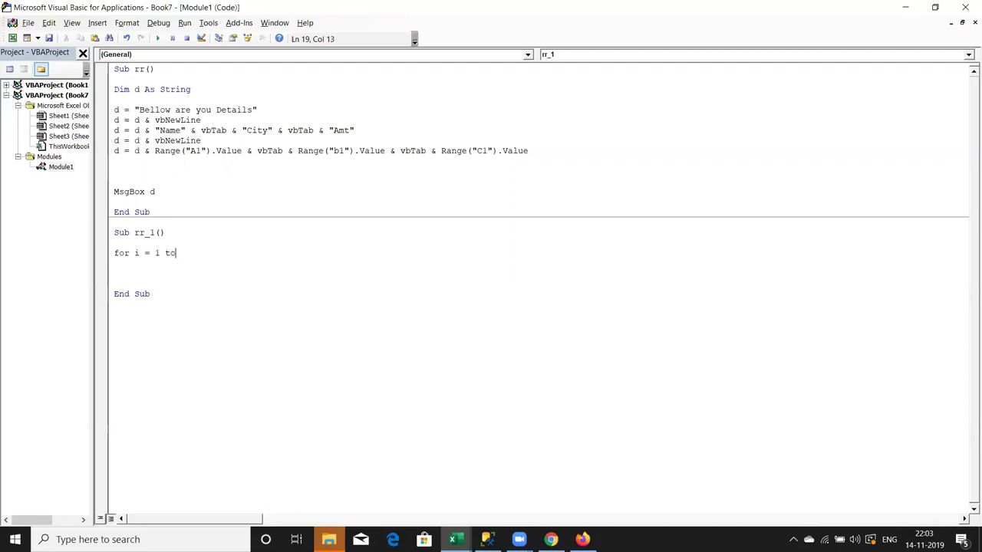
text(20)
key(Return)
key(Return)
text(for j= 1 to 6)
key(Return)
key(BackSpace)
key(BackSpace)
key(BackSpace)
text(7)
key(Return)
key(Return)
text(next j)
Declare Dim m As String at the top of rr_1
key(Return)
key(Return)
key(Return)
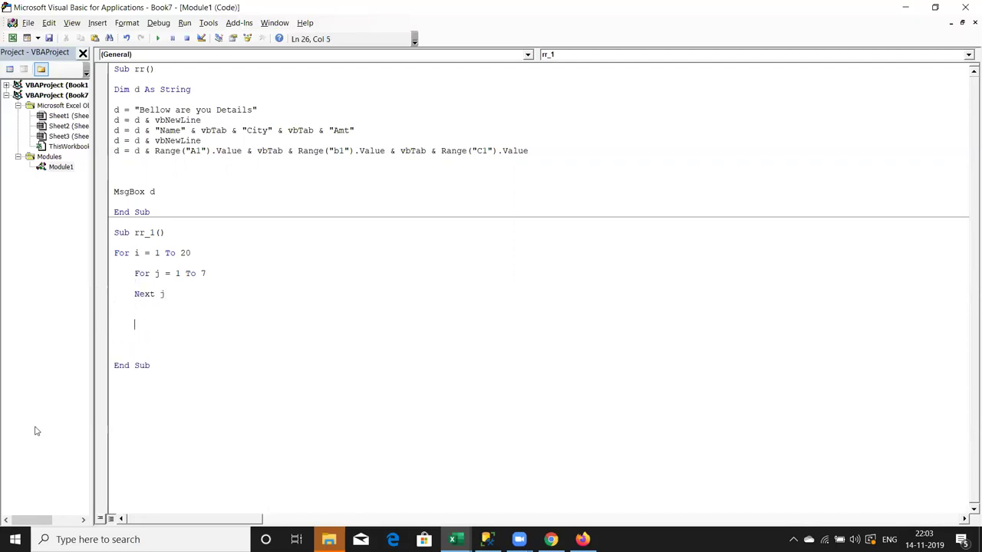
text(next i)
click(135, 283)
key(Return)
key(Up)
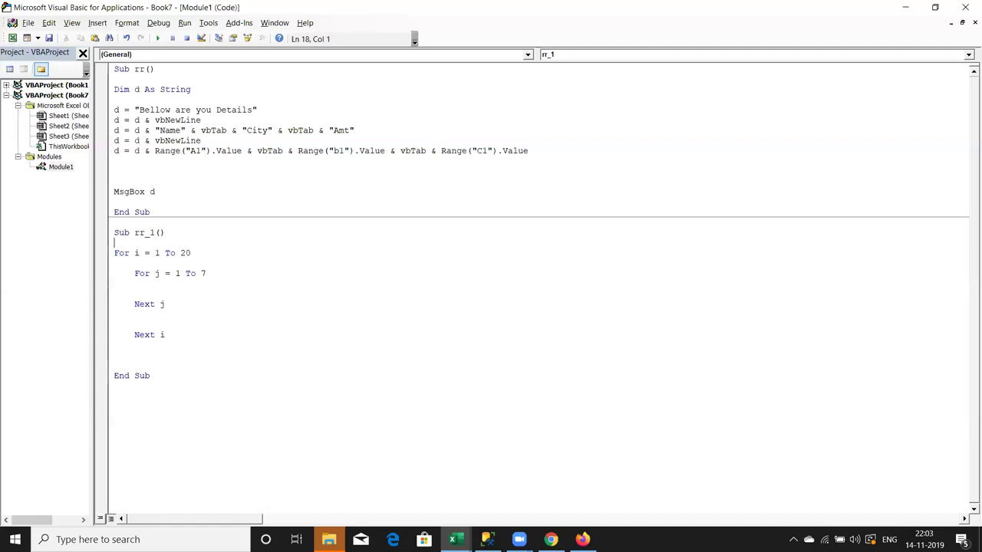
key(Return)
text(dim m as ste)
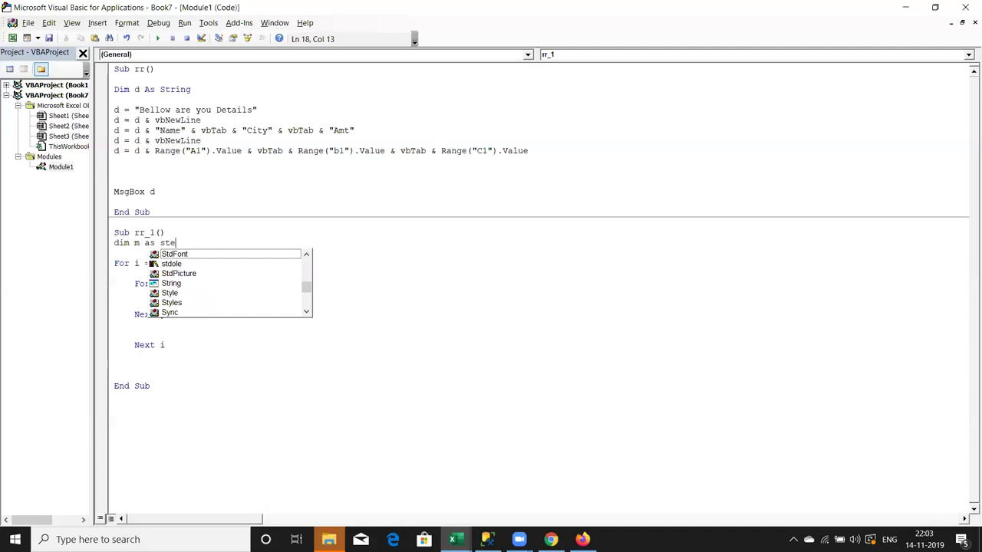
key(BackSpace)
text(r)
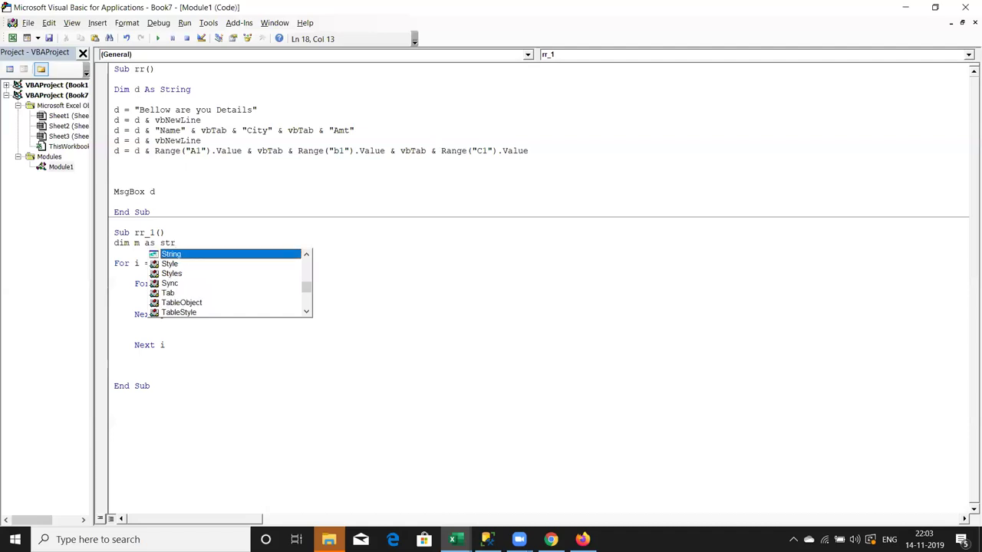
key(Return)
Inside the column loop, add m = m & vbTab & Cells(i, j).Value
key(Down)
key(Down)
key(Down)
key(Down)
key(Down)
key(Down)
key(End)
key(Up)
text(m=)
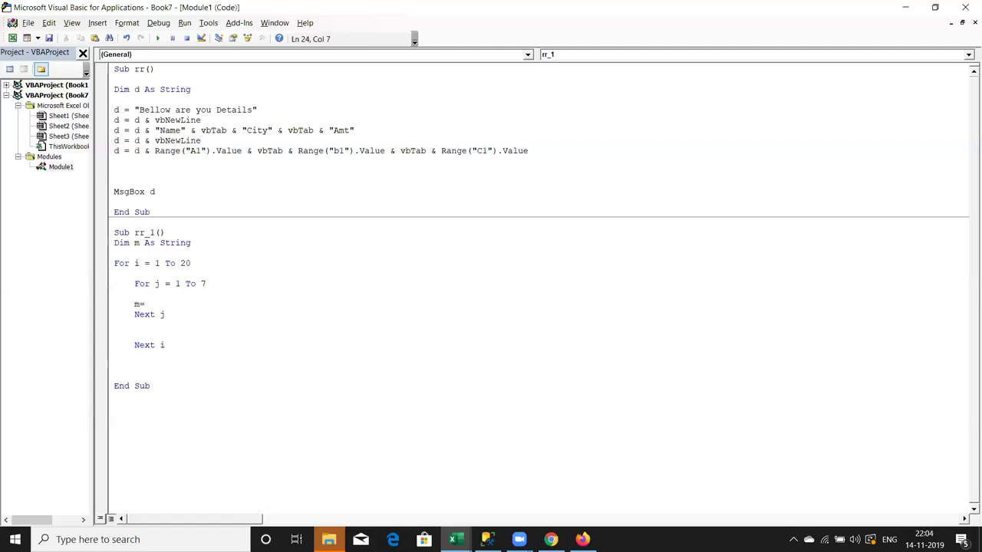
text(m )
text(& )
text(vbtab )
text(& )
text(cells)
key(Return)
key(BackSpace)
text((i,j).value)
Add m = m & vbNewLine before Next i, fixing the compile error
click(137, 324)
key(Return)
text(m=m)
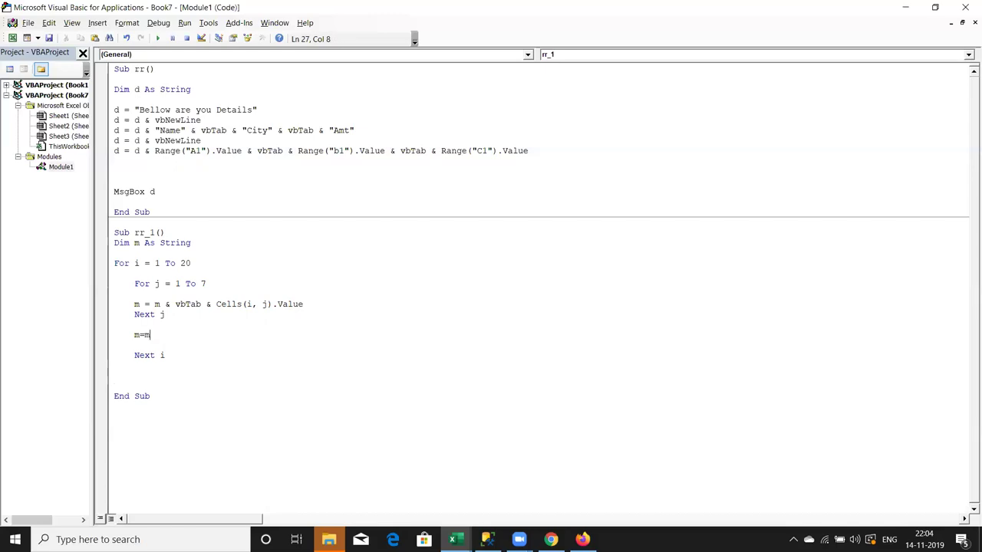
text(&n)
text(ewline)
key(Down)
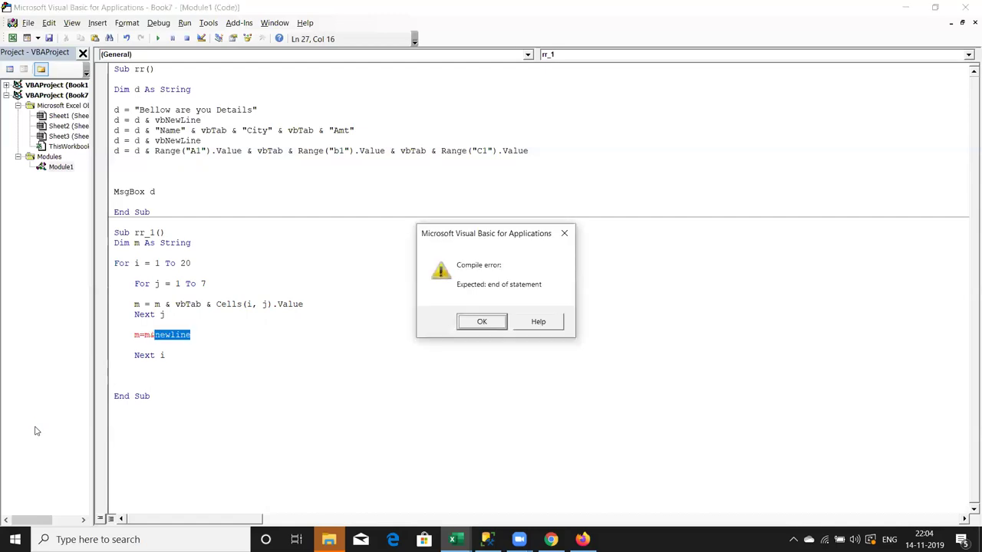
key(Return)
text(vb)
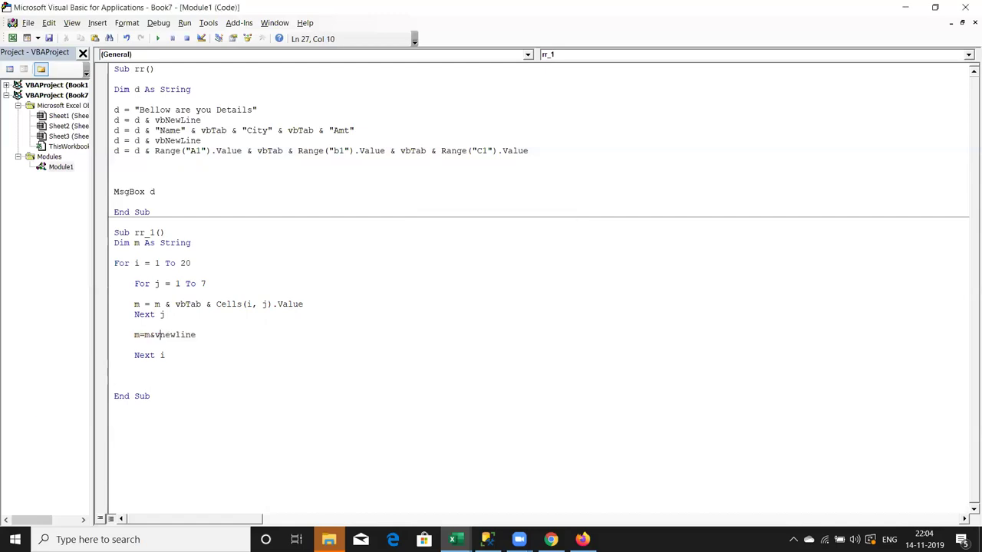
key(Down)
key(Return)
key(Left)
key(Left)
key(Left)
key(Left)
key(Left)
key(Down)
click(160, 335)
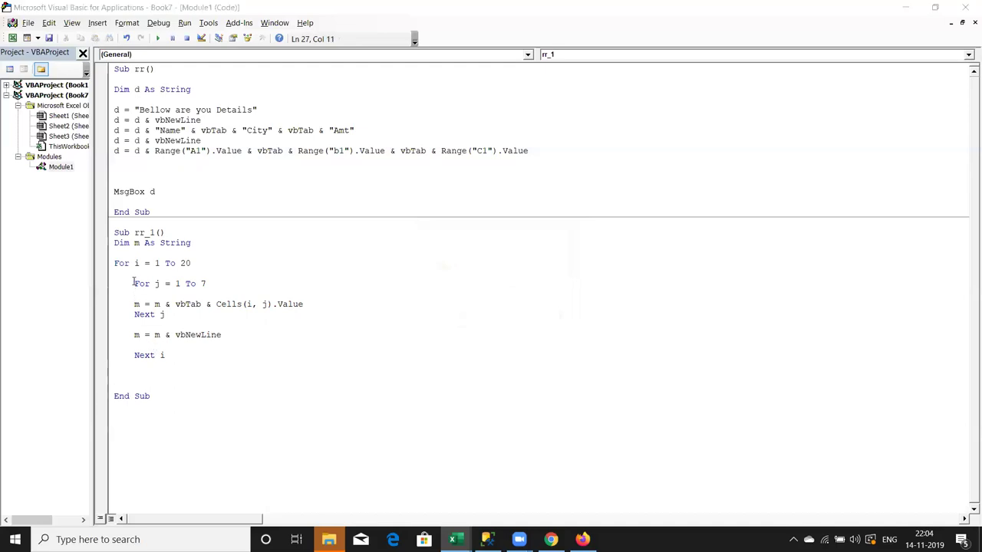
Check the worksheet data by selecting A1:G1 and extending the selection to row 2
key(alt+F11)
text(1)
key(Escape)
key(shift+BackSpace)
key(ctrl+shift+Right)
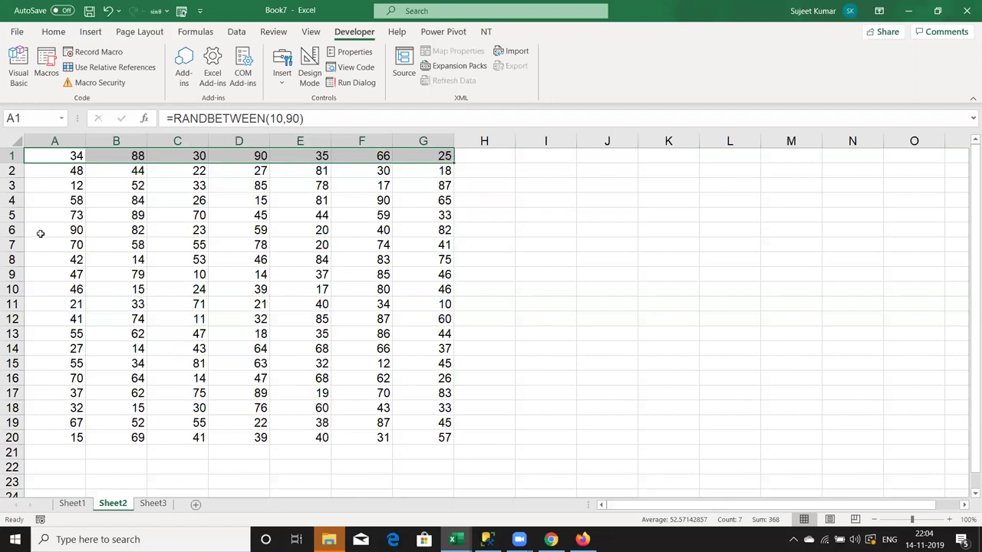
key(shift+Down)
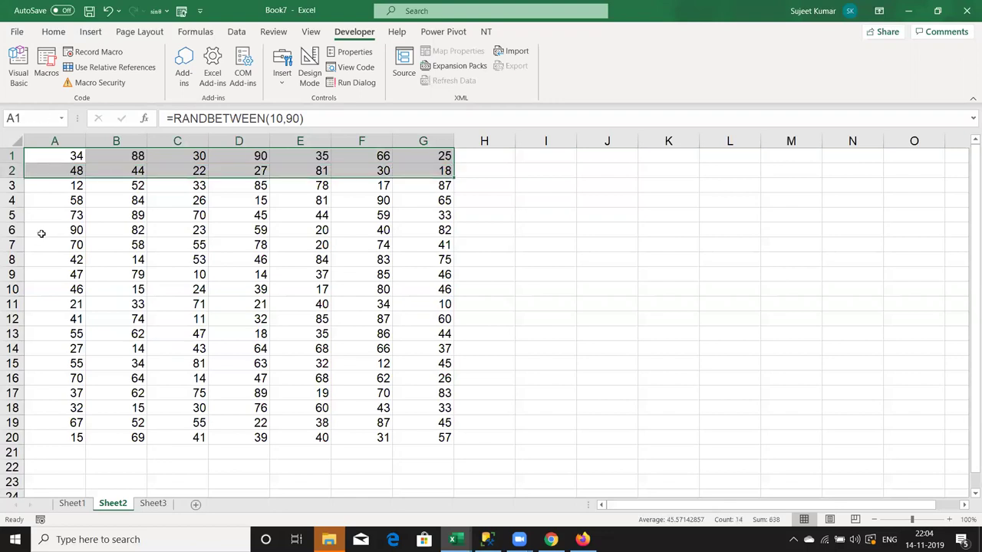
Back in the code, start a msgbox m line at the end of rr_1
key(alt+F11)
click(156, 384)
text(msgbox m)
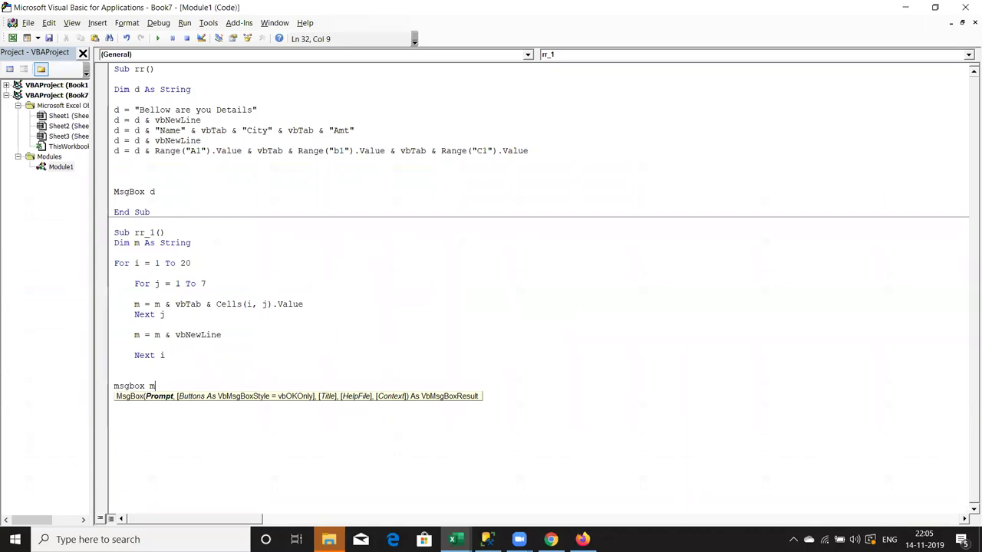
Commit MsgBox m, run rr_1, view the 20x7 grid message box, then close it
key(Up)
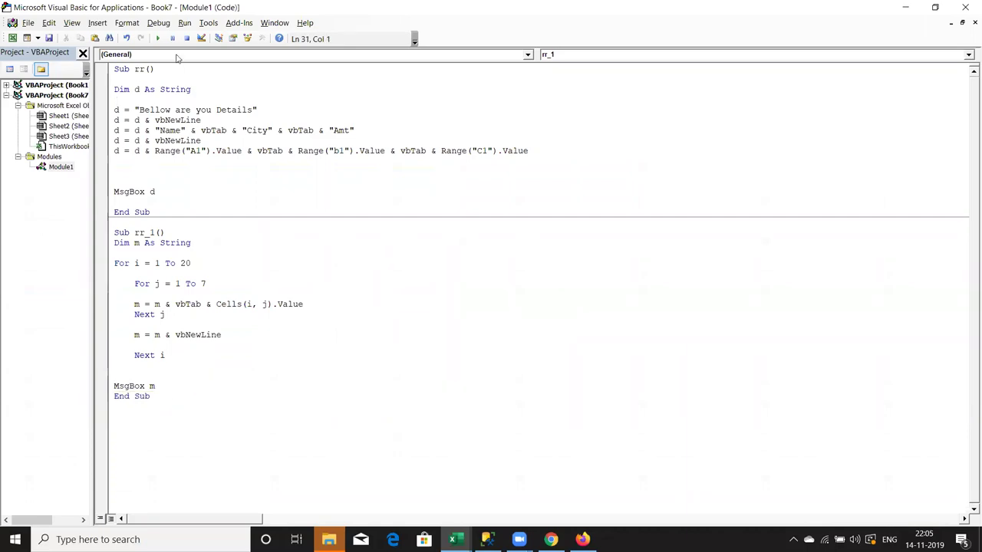
click(158, 38)
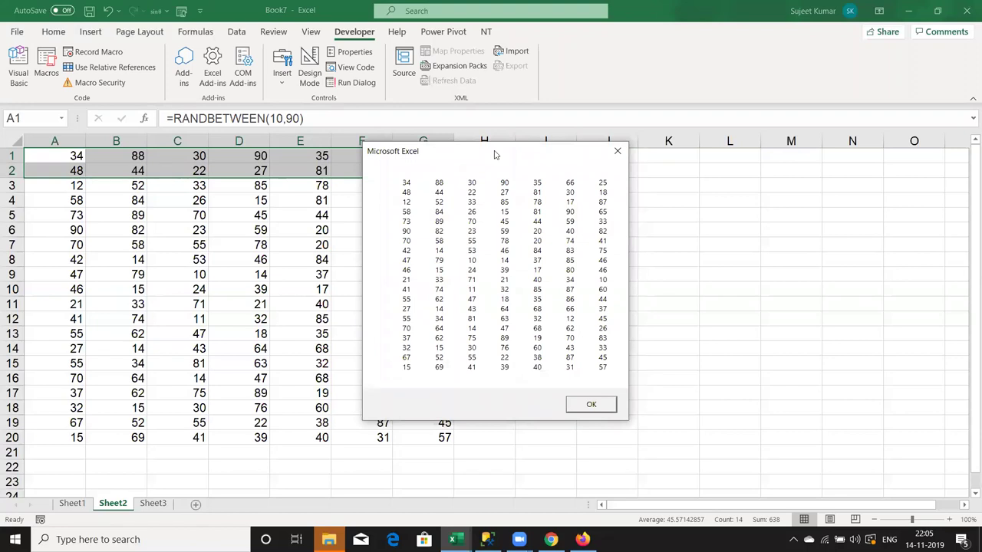
drag(496, 155, 623, 145)
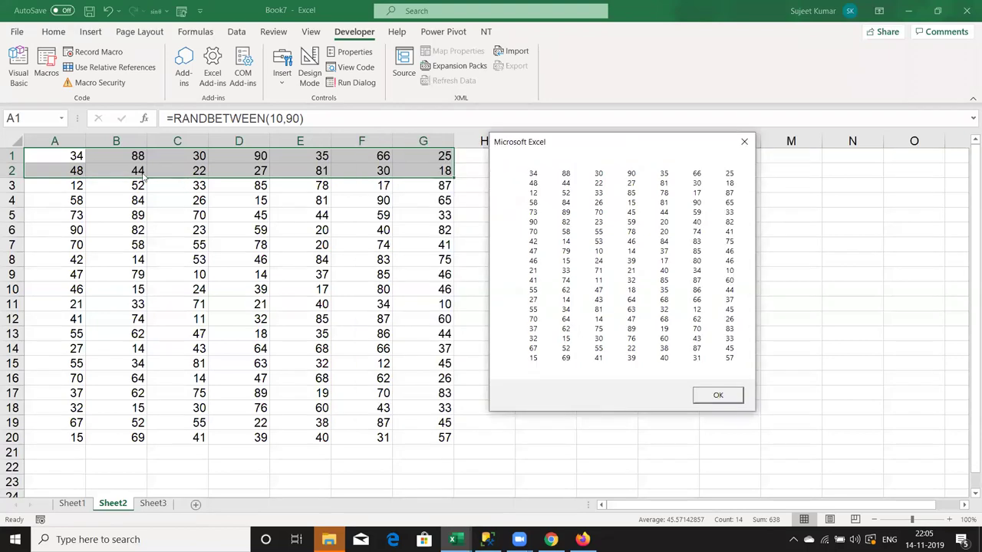
click(743, 144)
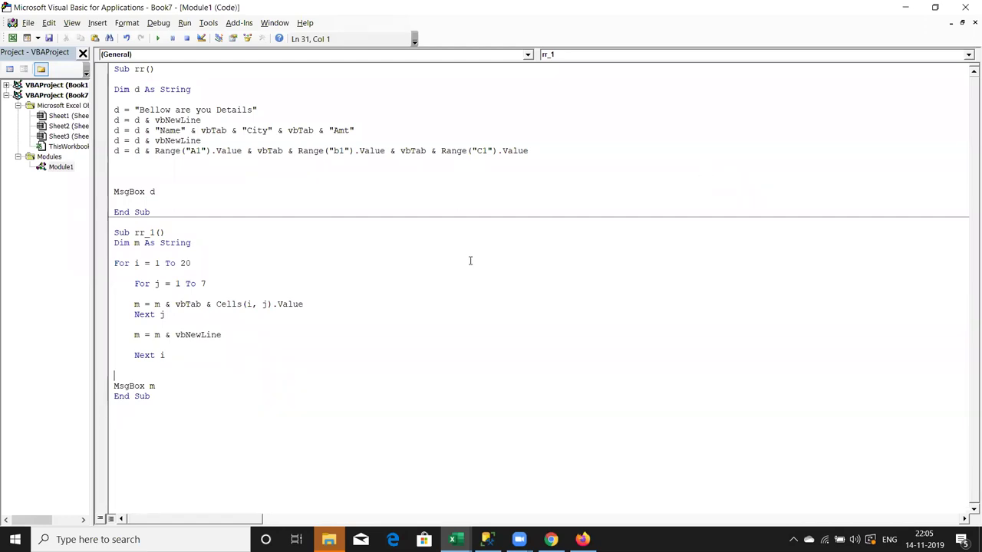
Create a new Sub ee() procedure below rr_1
click(240, 428)
key(Return)
text(sub ee()()
key(BackSpace)
key(Return)
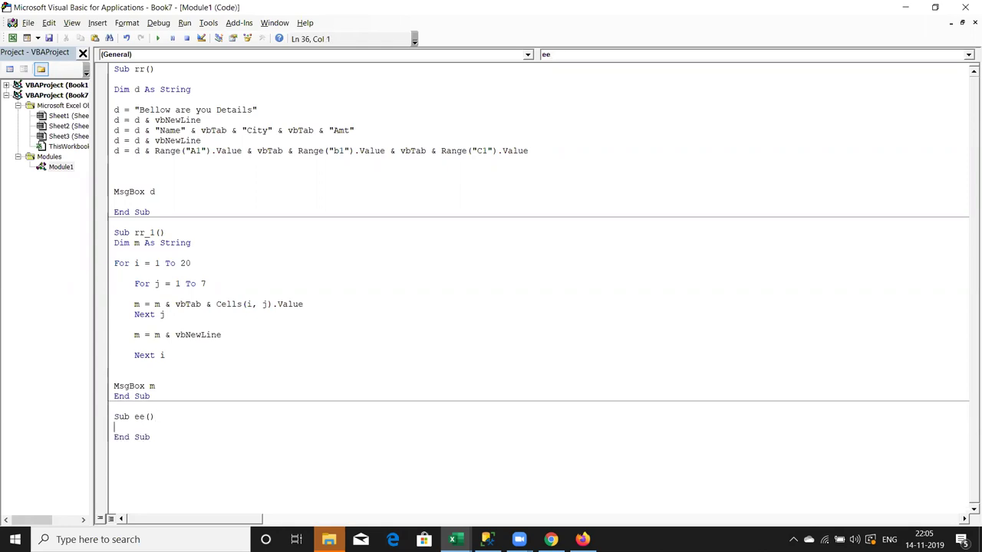
Write d = MsgBox("Do you want Save File ?", vbYesNo, "Please Confirme") in ee
text(d=msgbox)
text((")
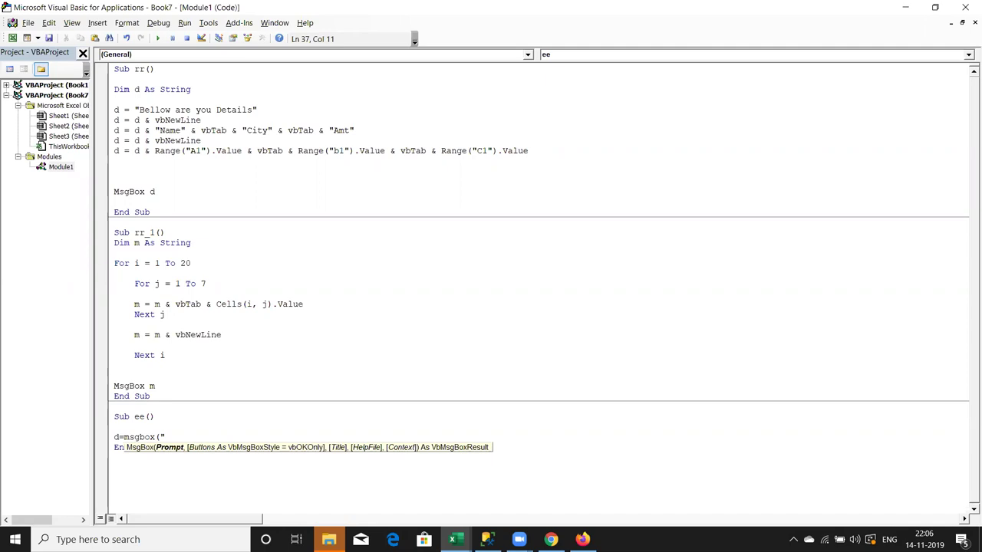
text(Pleas)
text(e)
key(BackSpace)
key(BackSpace)
key(BackSpace)
key(BackSpace)
key(BackSpace)
key(BackSpace)
text(Do you )
text(wan)
text(t Save )
text(File )
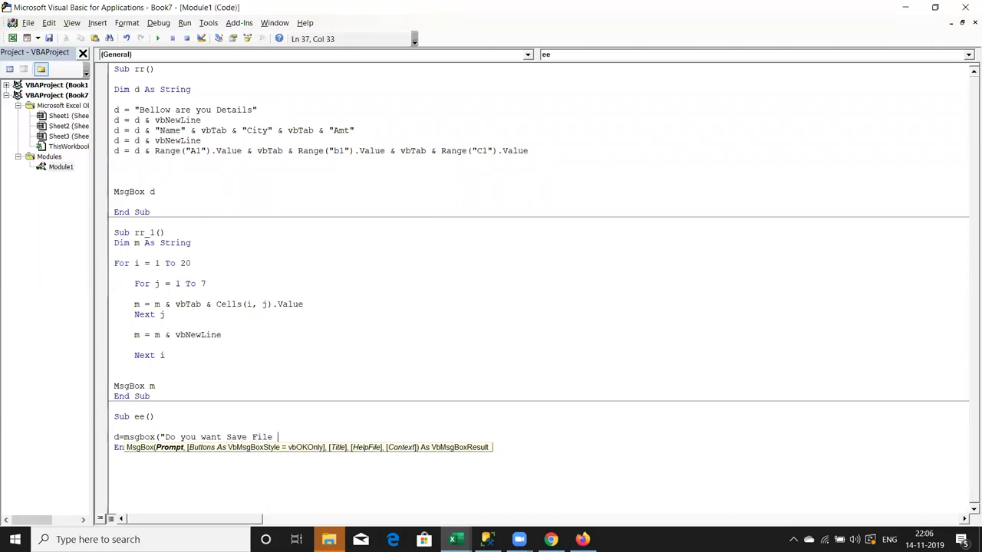
text(?")
text(,)
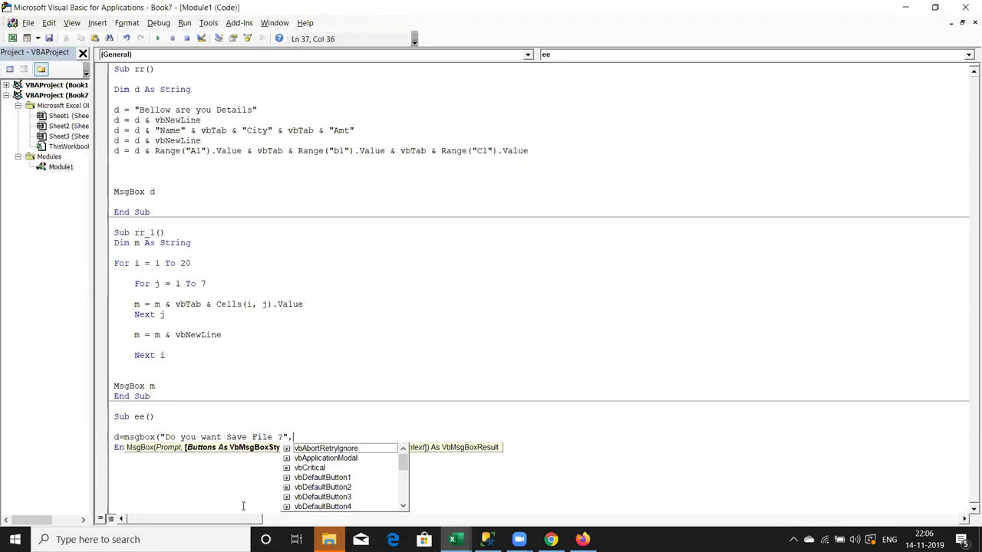
key(Down)
key(Down)
key(Down)
key(Down)
key(Down)
key(Down)
key(Down)
key(Down)
key(Down)
key(Down)
key(Down)
key(Down)
key(Down)
key(Down)
key(Down)
key(Down)
key(Down)
key(Down)
key(Up)
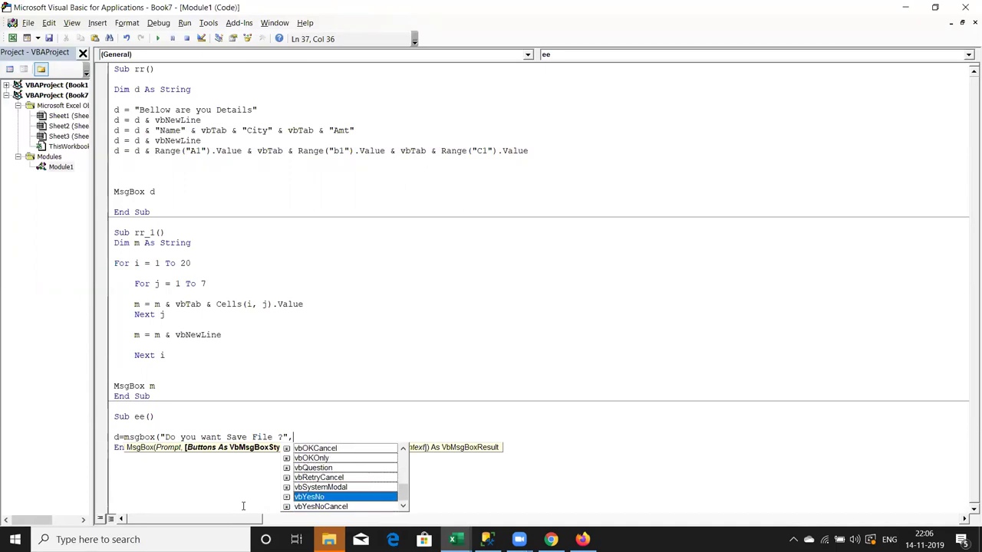
key(Tab)
text(, )
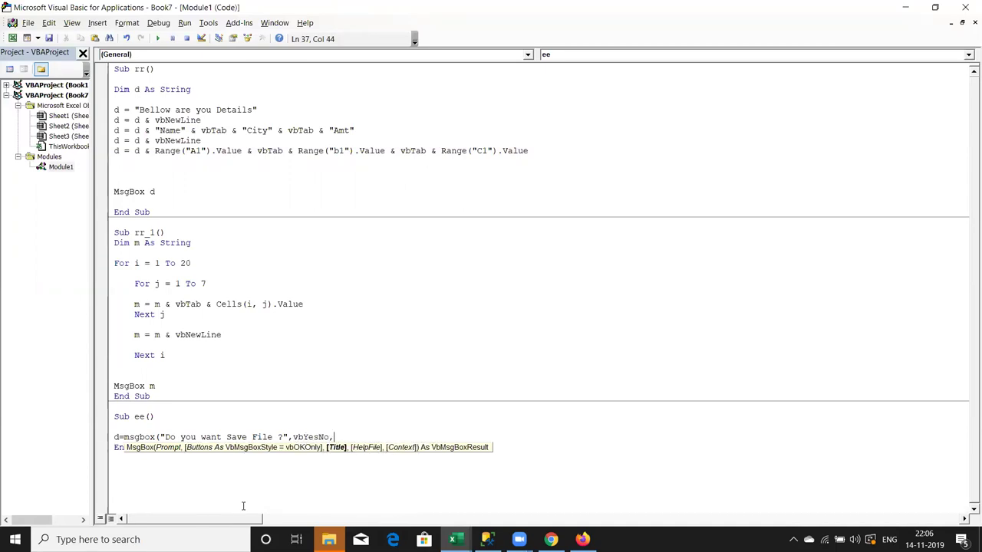
text("Please Confirm)
text(e")
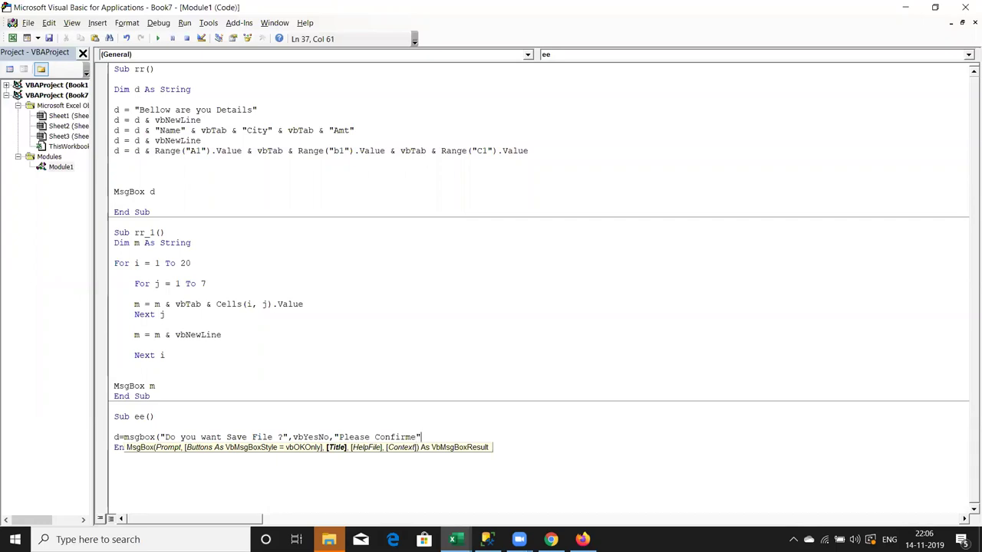
text())
key(Down)
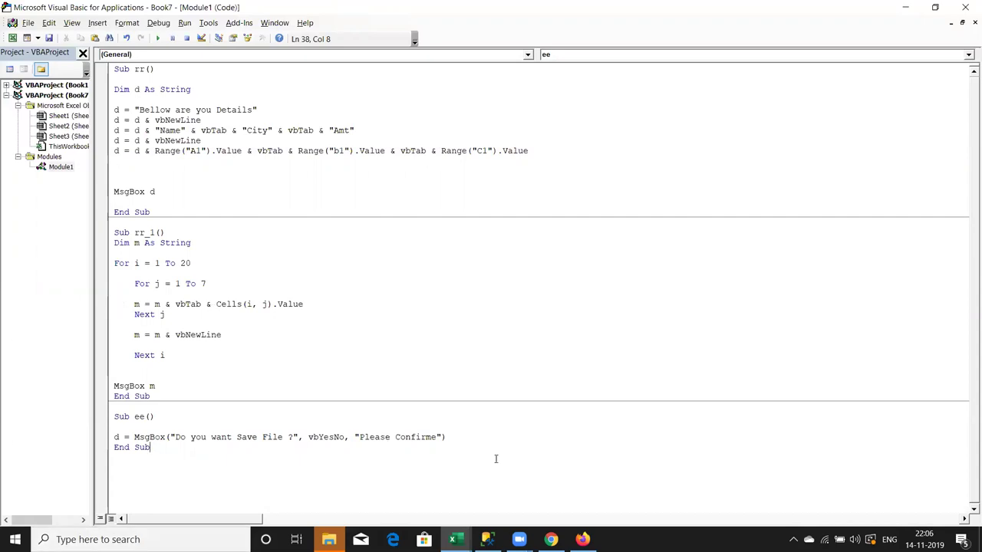
Add blank lines after the MsgBox line, run ee, and answer Yes to the Please Confirme prompt
click(473, 440)
key(Return)
key(Return)
click(161, 38)
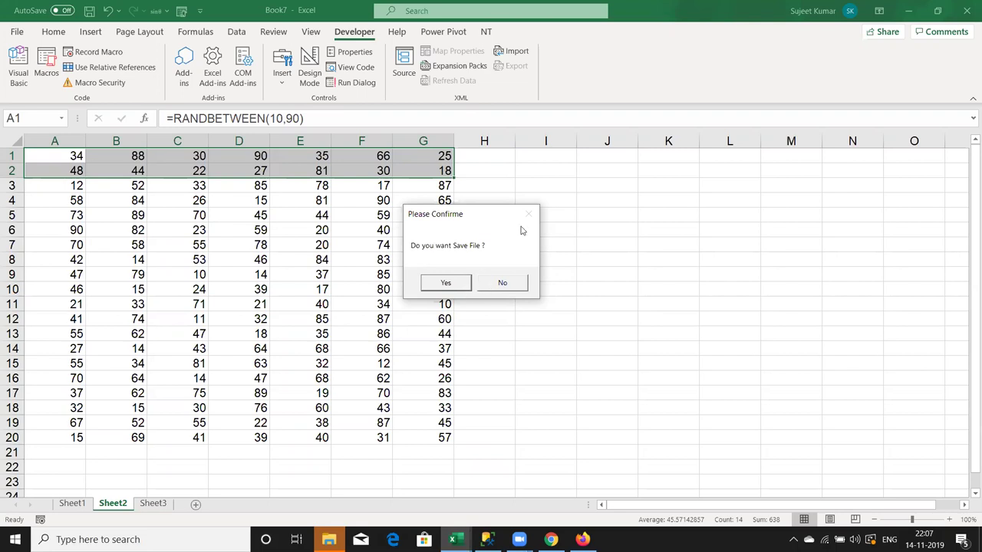
click(453, 283)
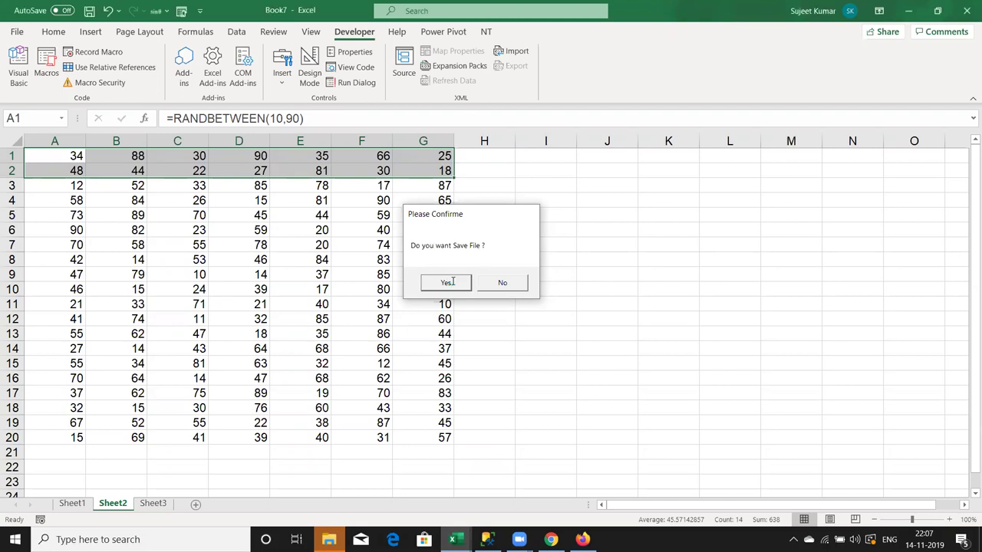
Add the line If d = vbYes Then, correcting the misspelled If
key(Return)
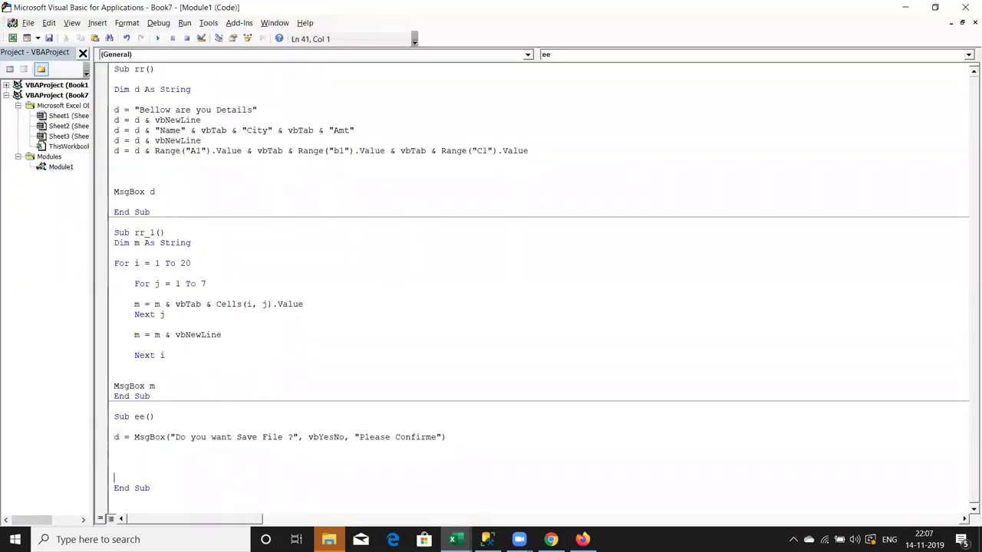
text(id d=vbyes then)
key(Return)
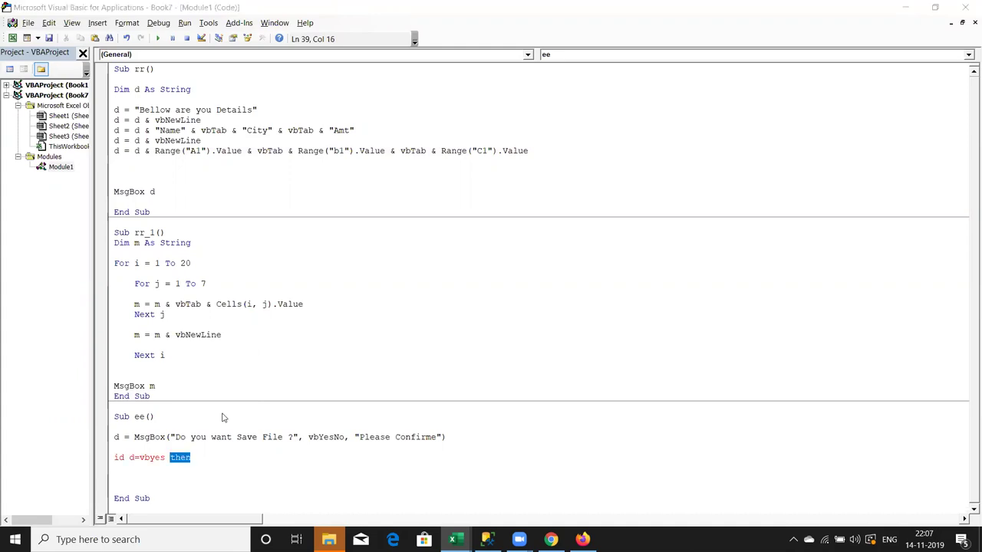
key(Return)
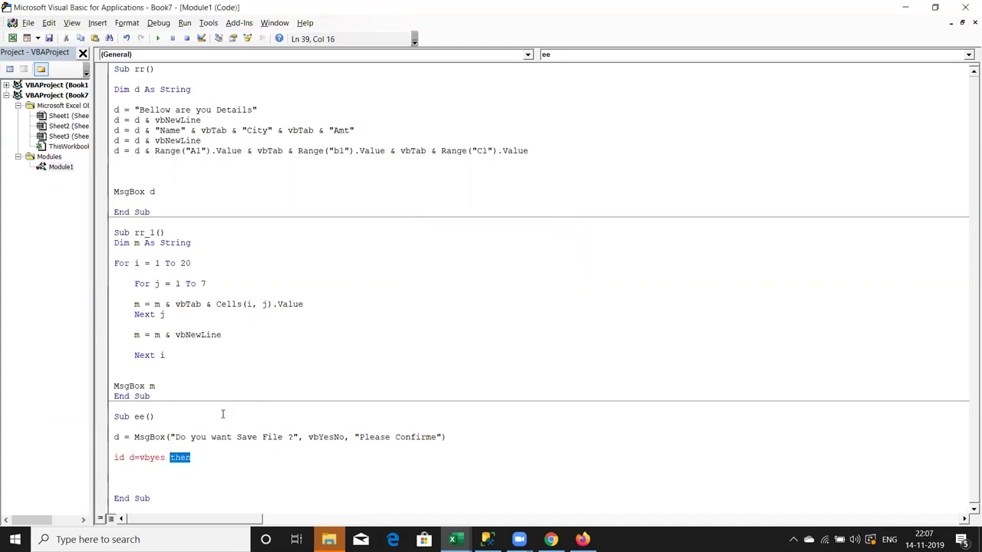
key(Left)
key(Left)
key(Left)
key(Left)
key(Left)
key(Left)
key(Left)
key(BackSpace)
key(BackSpace)
text(f)
key(Down)
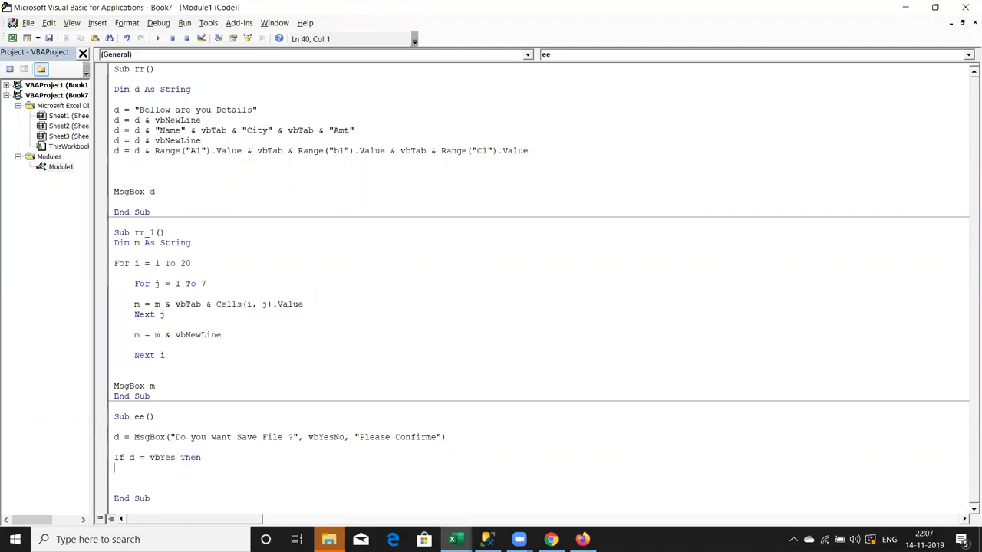
Add ActiveWorkbook.Save and End If, then run ee and answer No
text(activeworkbook)
text(.s)
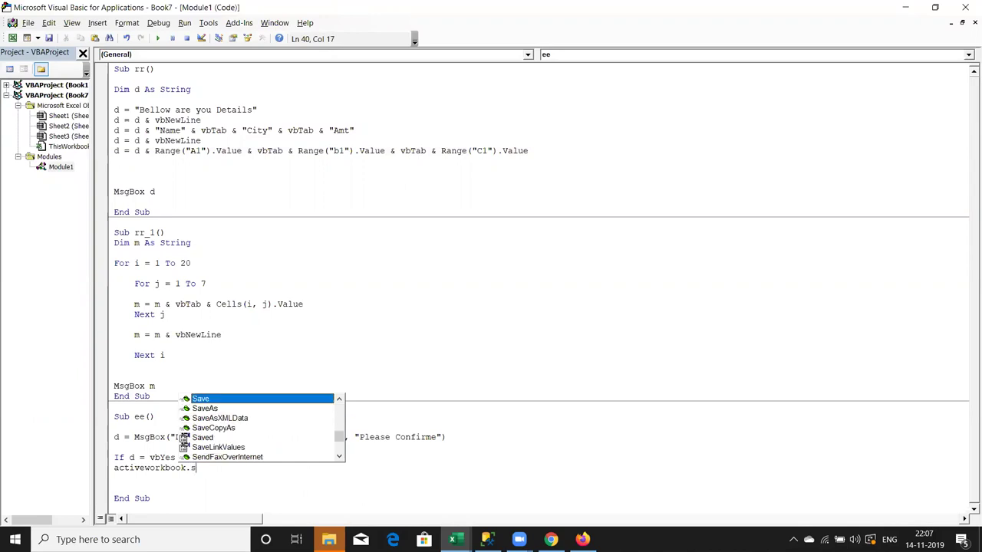
key(Tab)
key(Return)
text(end if)
key(Return)
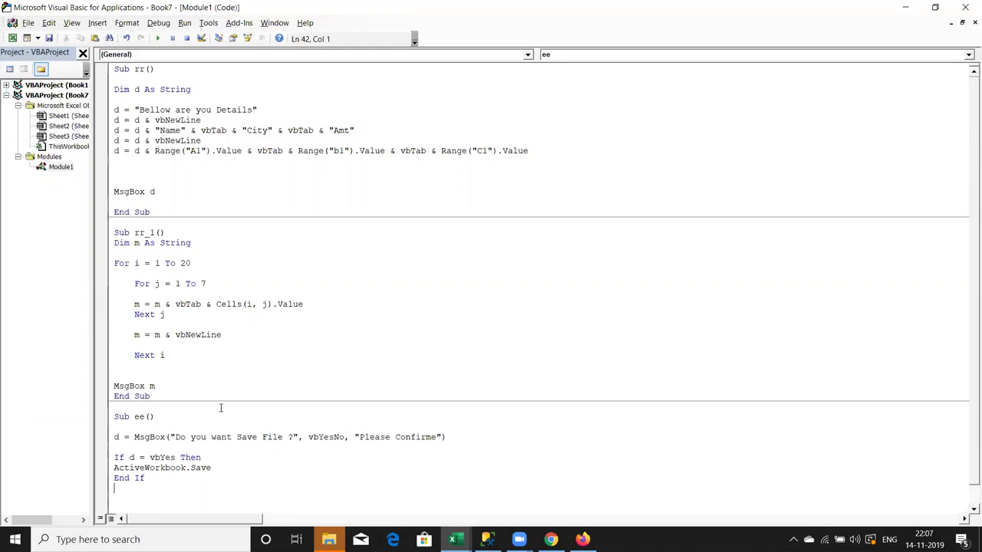
key(Up)
key(Up)
key(Up)
key(Down)
key(Down)
key(Down)
key(Down)
key(Down)
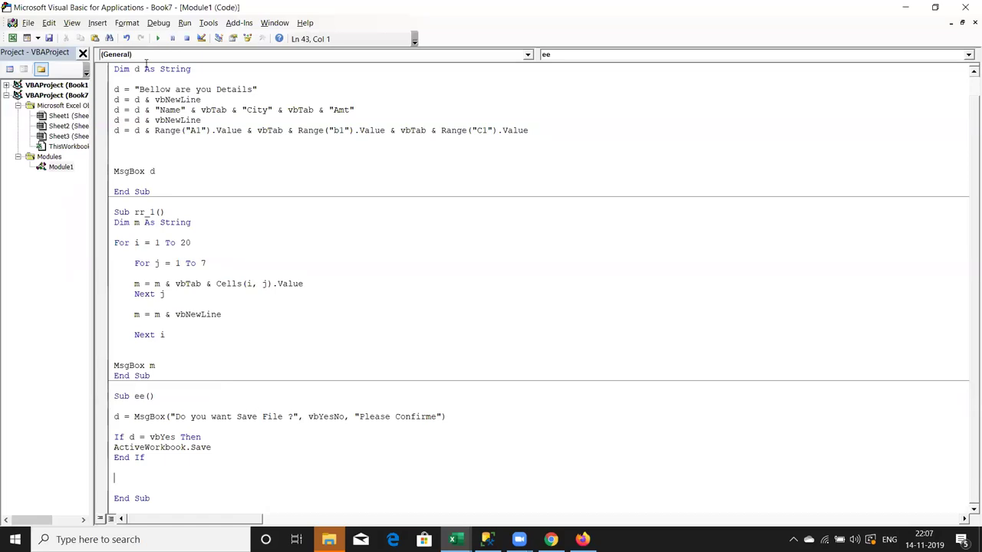
click(156, 39)
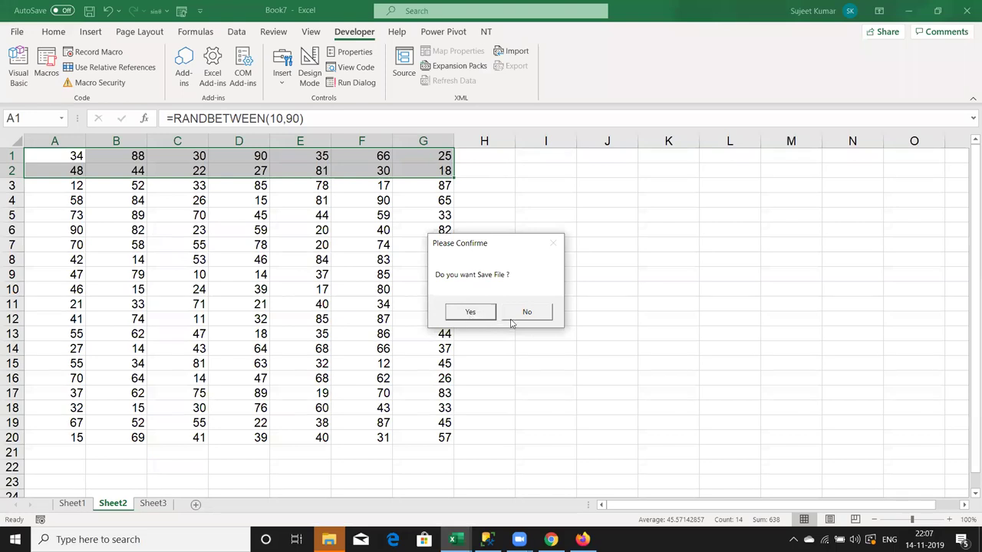
click(519, 316)
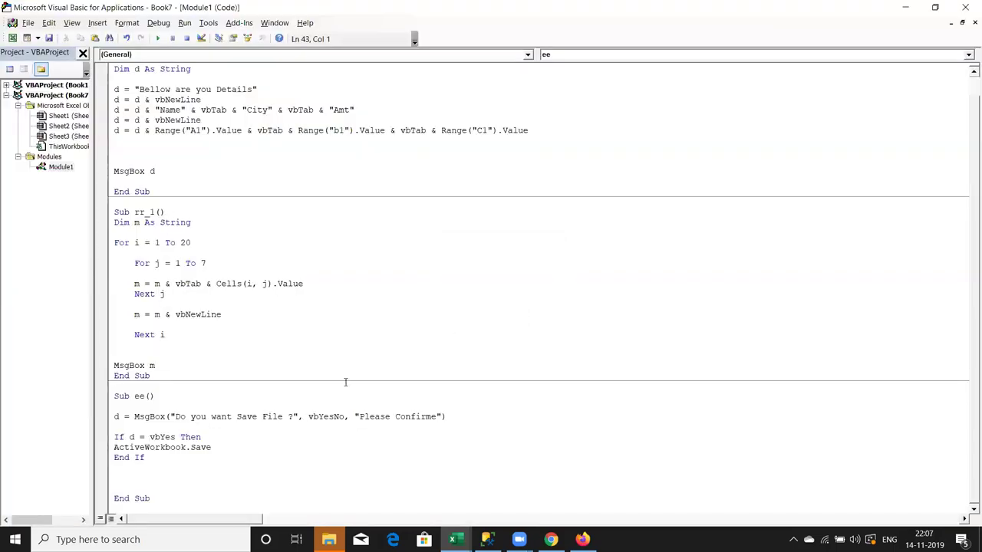
Change the buttons argument to vbYesNo + vbCritical, run ee, and answer No
click(298, 416)
text(+)
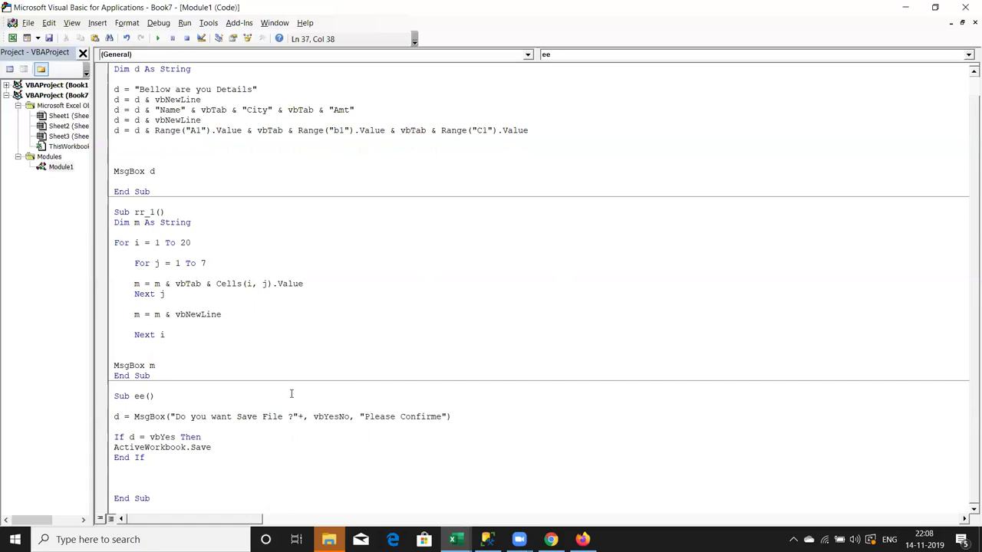
key(BackSpace)
click(318, 416)
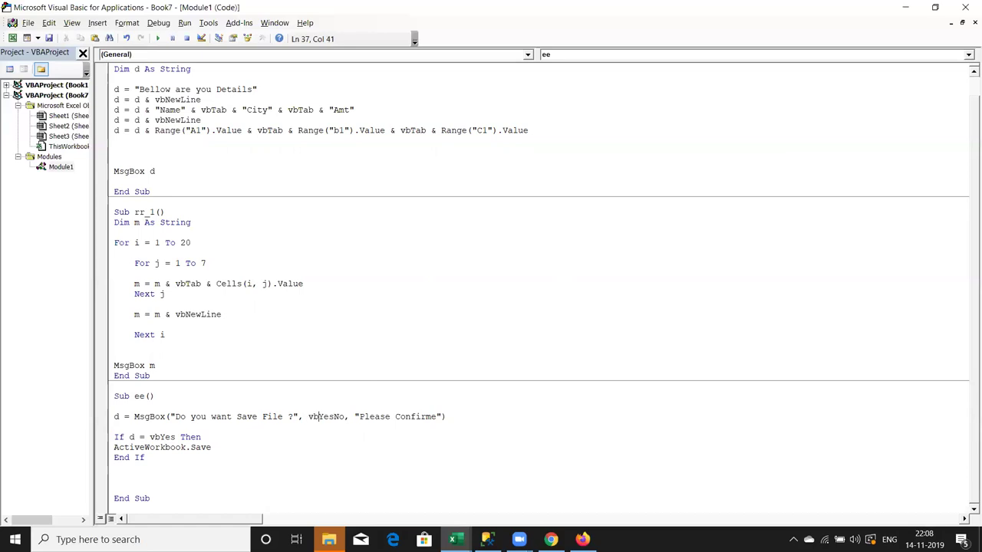
key(Right)
key(Right)
text(+)
key(Down)
key(Down)
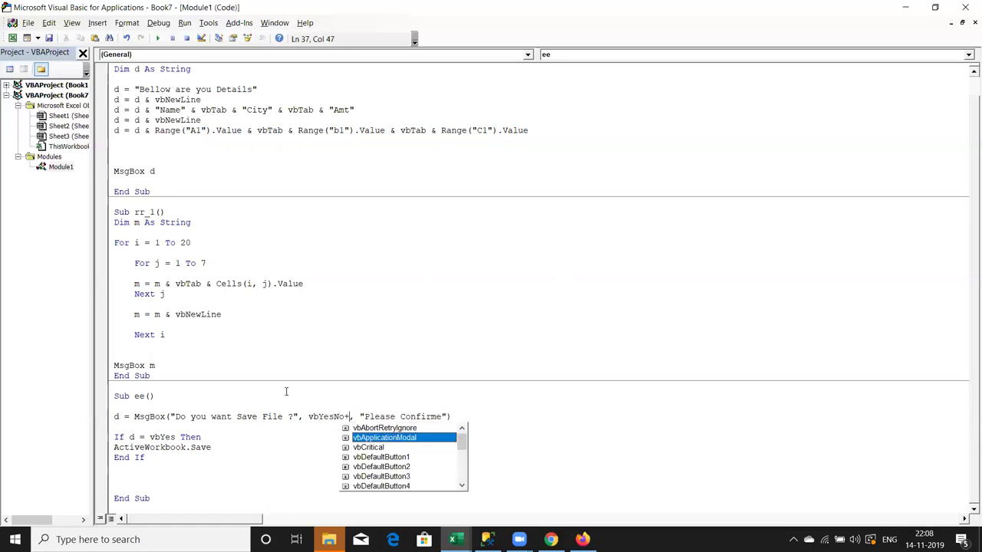
key(Down)
key(Tab)
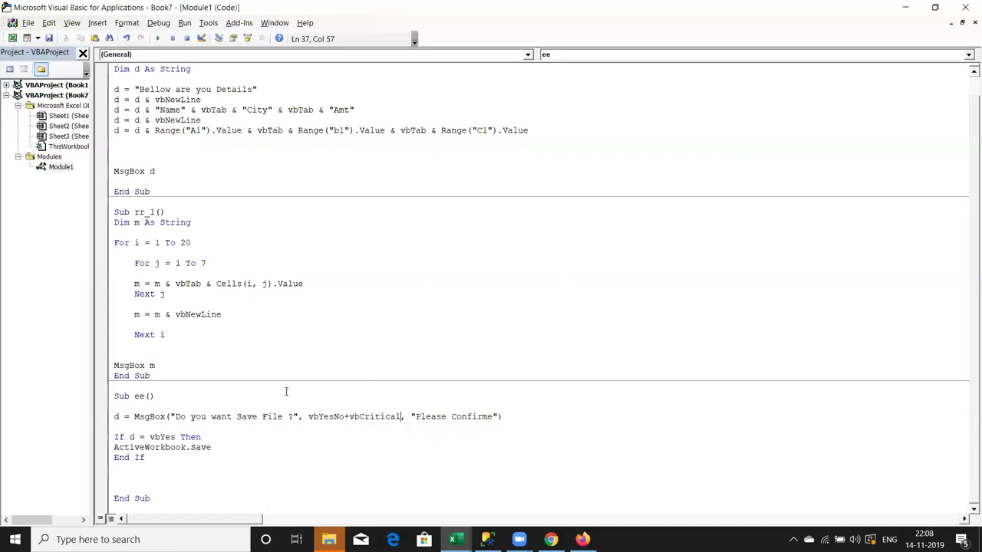
click(247, 436)
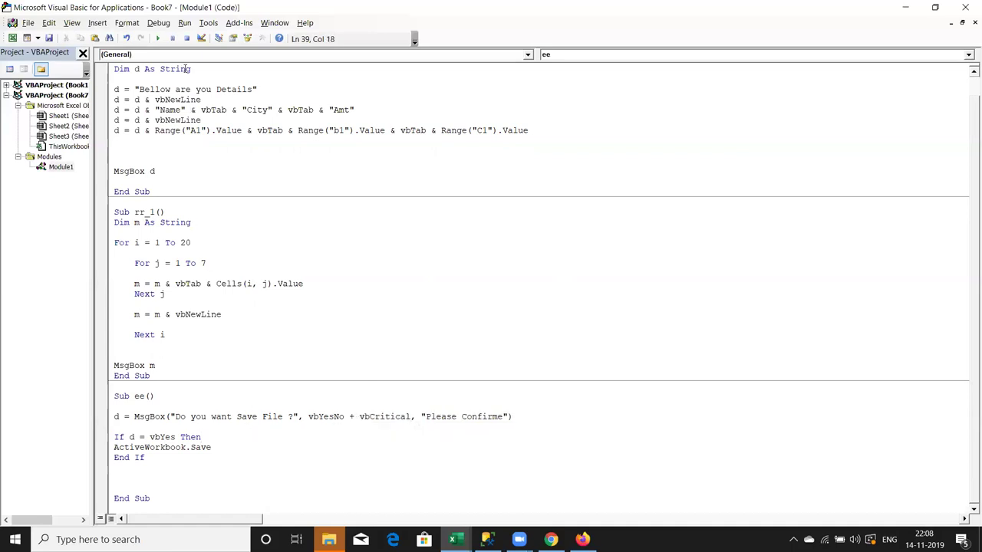
click(158, 39)
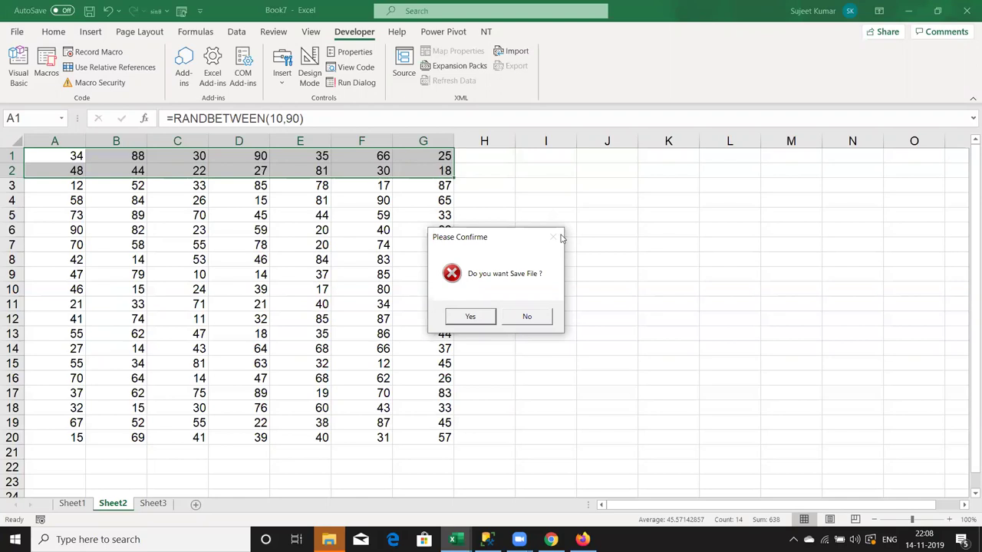
click(533, 316)
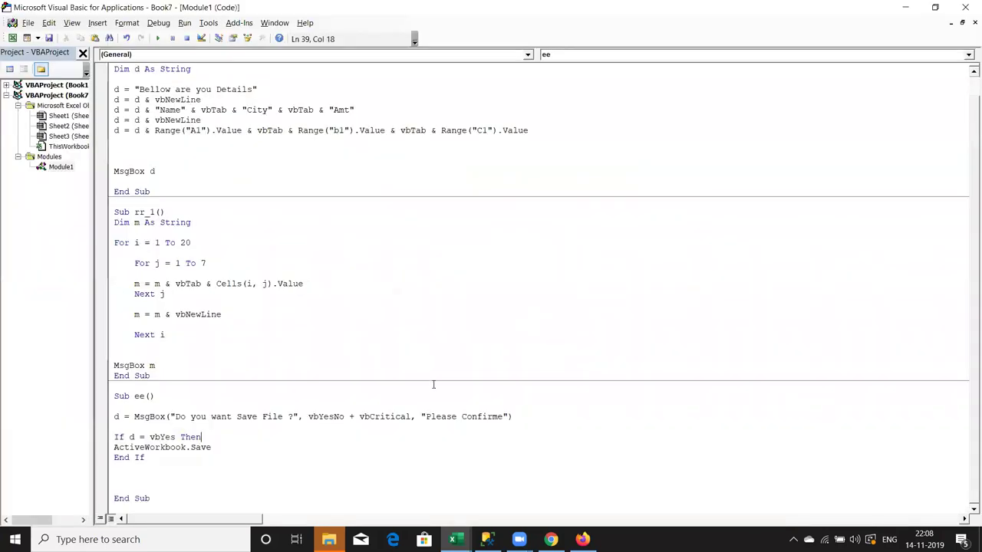
Delete vbCritical and browse the constants list to vbInformation
double_click(370, 416)
key(BackSpace)
key(BackSpace)
key(ctrl+j)
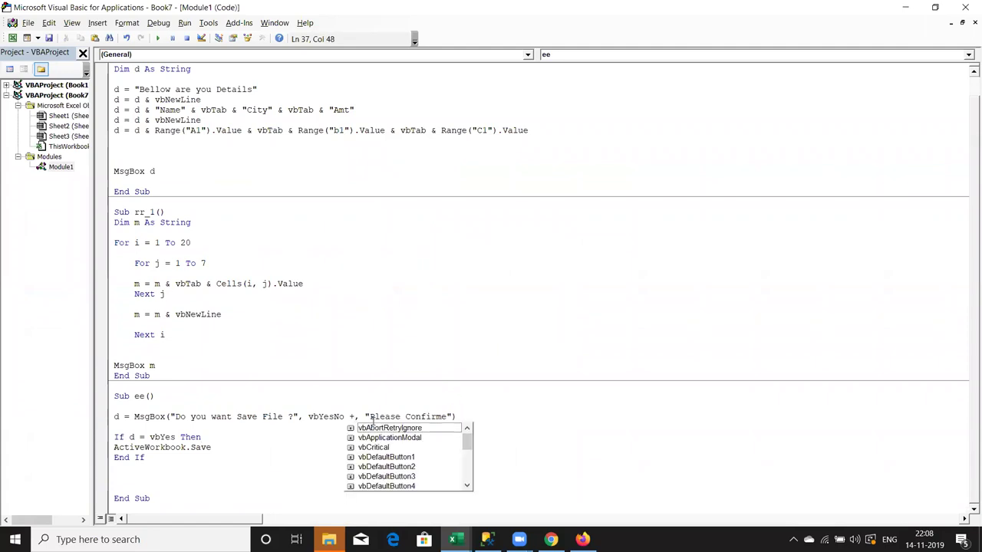
key(Down)
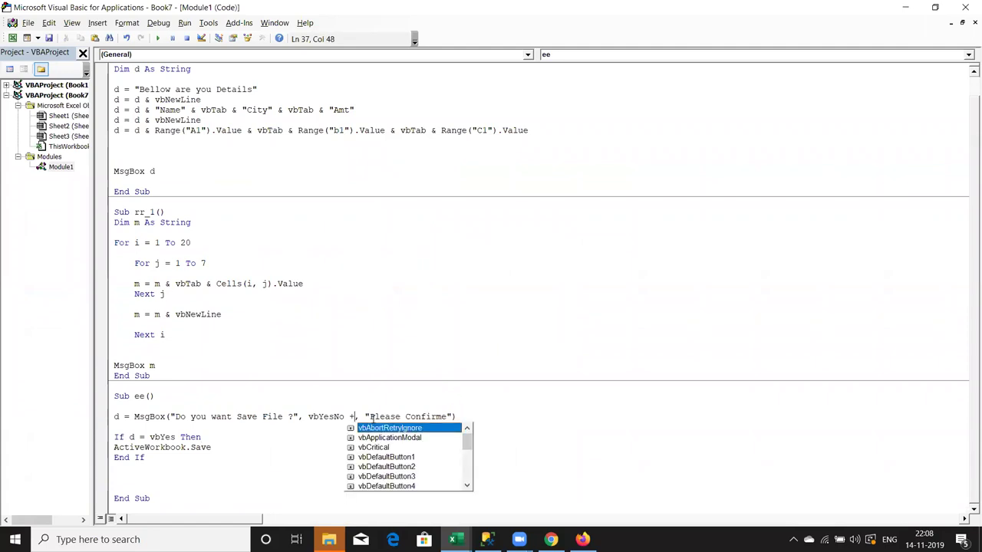
key(Down)
key(Down)
key(Down)
key(Down)
key(Down)
key(Down)
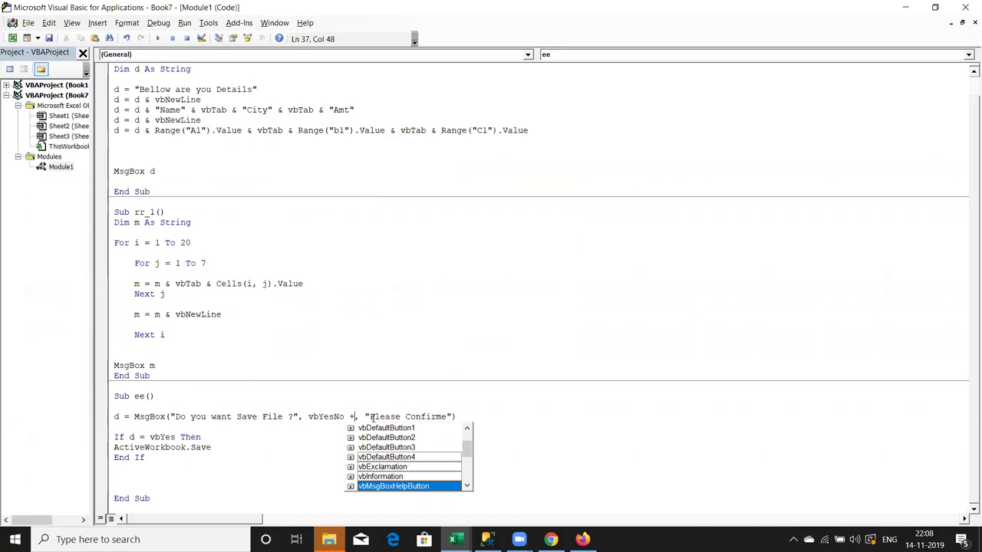
key(Up)
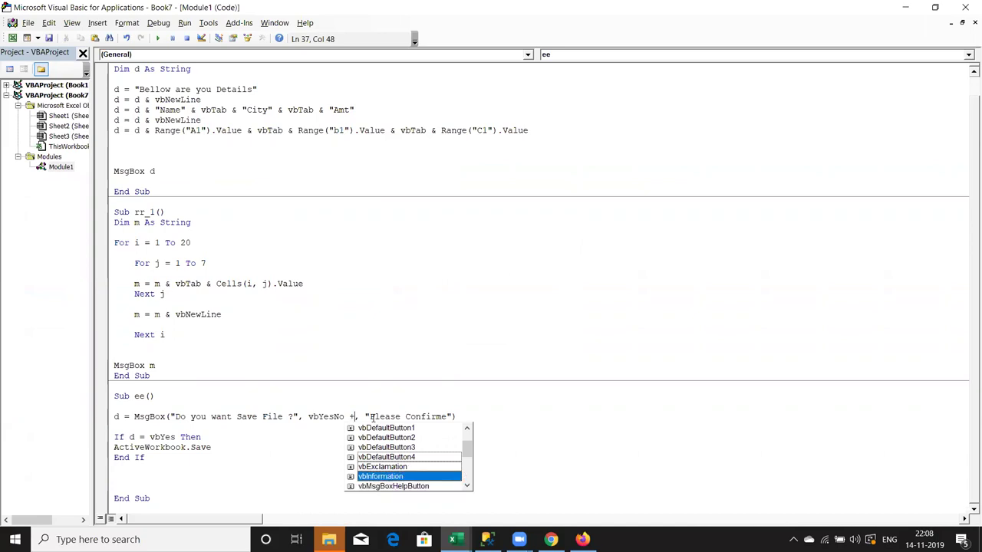
Insert vbInformation, run ee to see the information icon, and answer No
key(Tab)
click(343, 430)
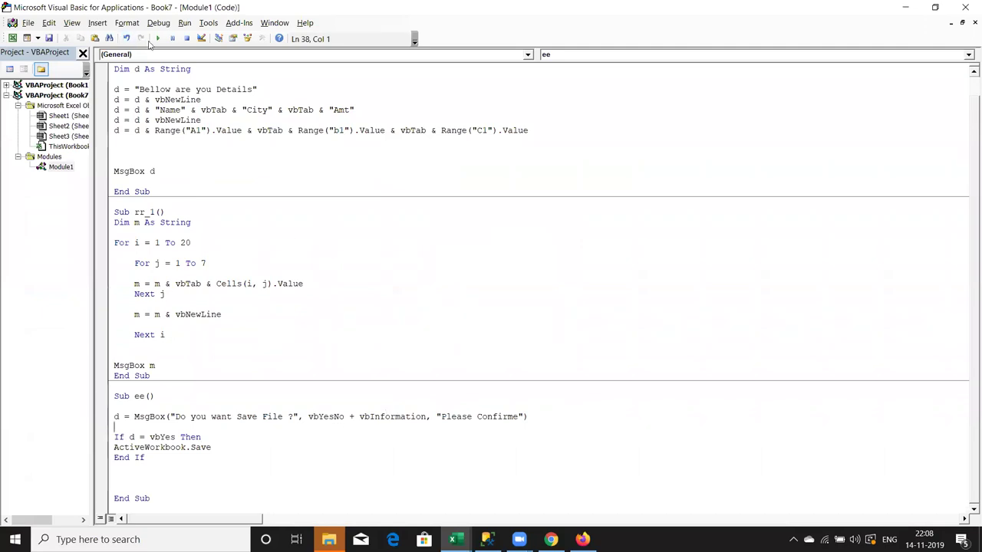
click(158, 41)
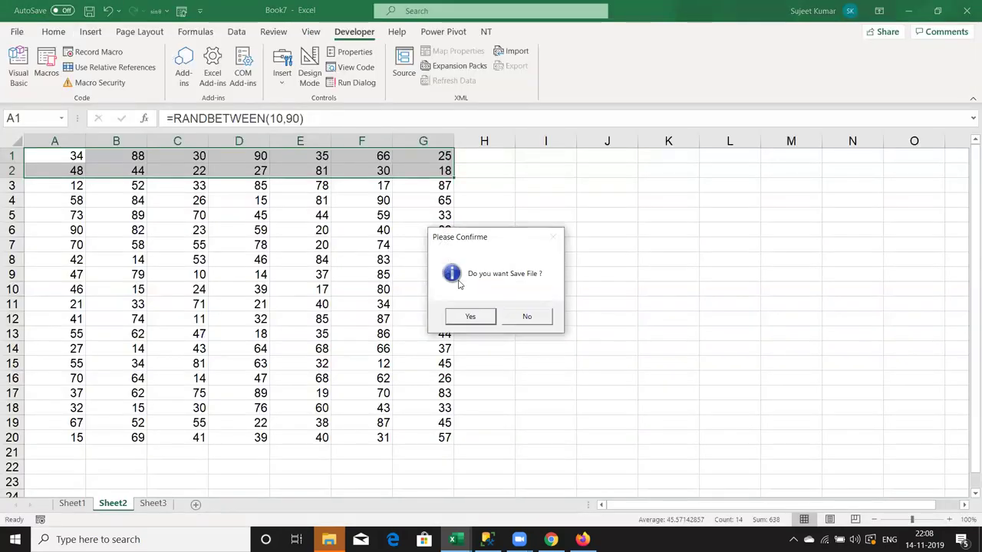
click(523, 318)
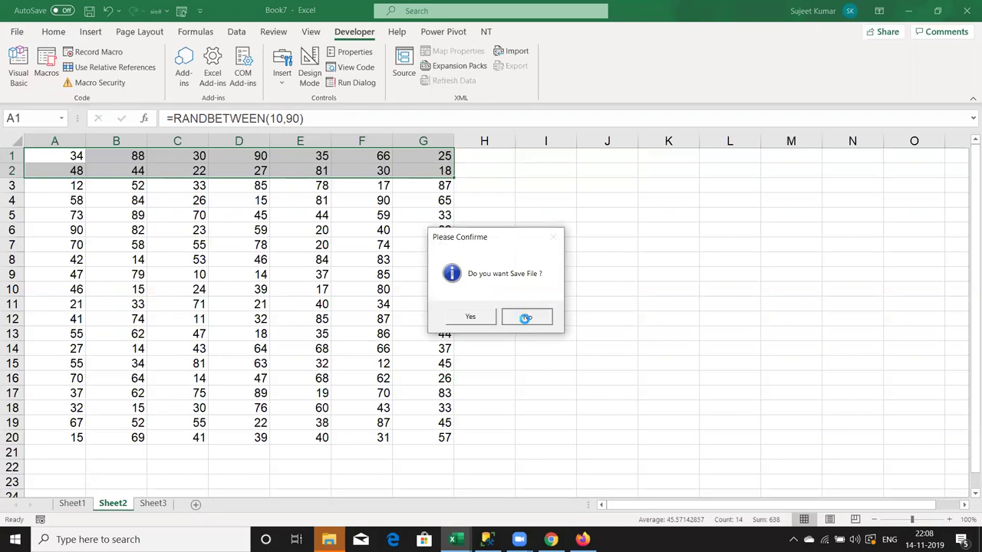
Replace vbInformation with vbExclamation in the MsgBox buttons argument
double_click(368, 416)
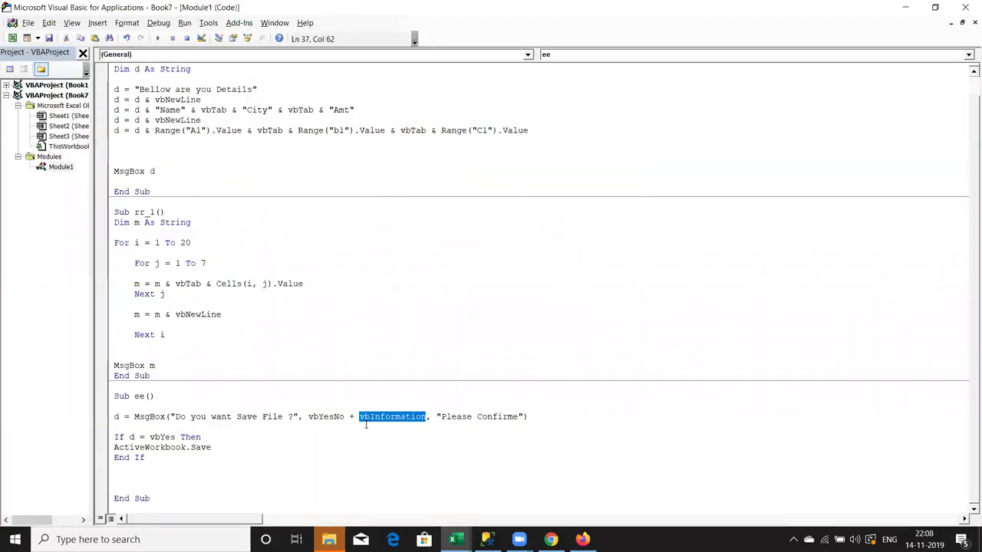
key(BackSpace)
key(BackSpace)
key(BackSpace)
text(+)
click(365, 428)
key(Down)
key(Down)
key(Down)
key(Down)
key(Down)
key(Down)
key(Down)
key(Down)
key(Down)
key(Down)
key(Down)
key(Down)
key(Down)
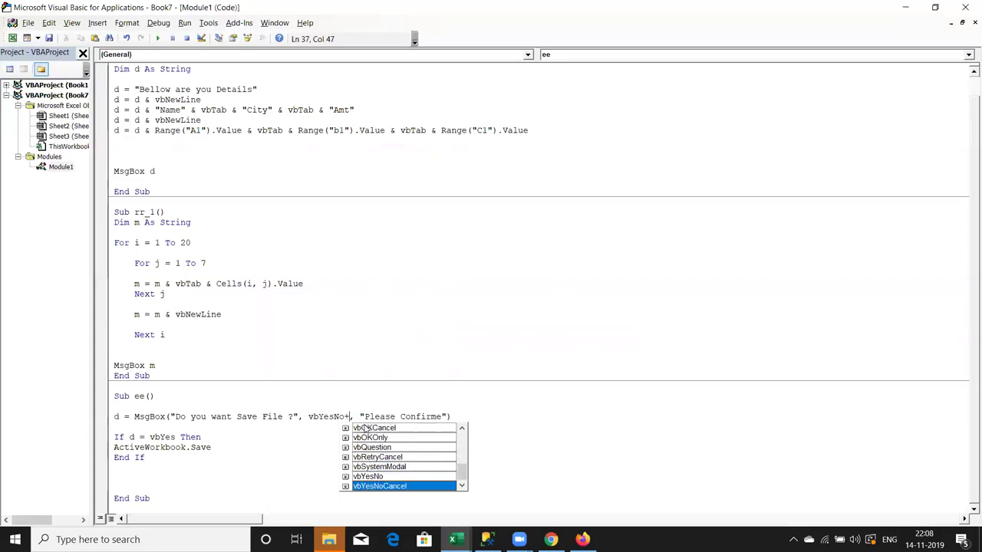
key(Up)
key(Up)
key(Up)
key(Up)
key(Up)
key(Up)
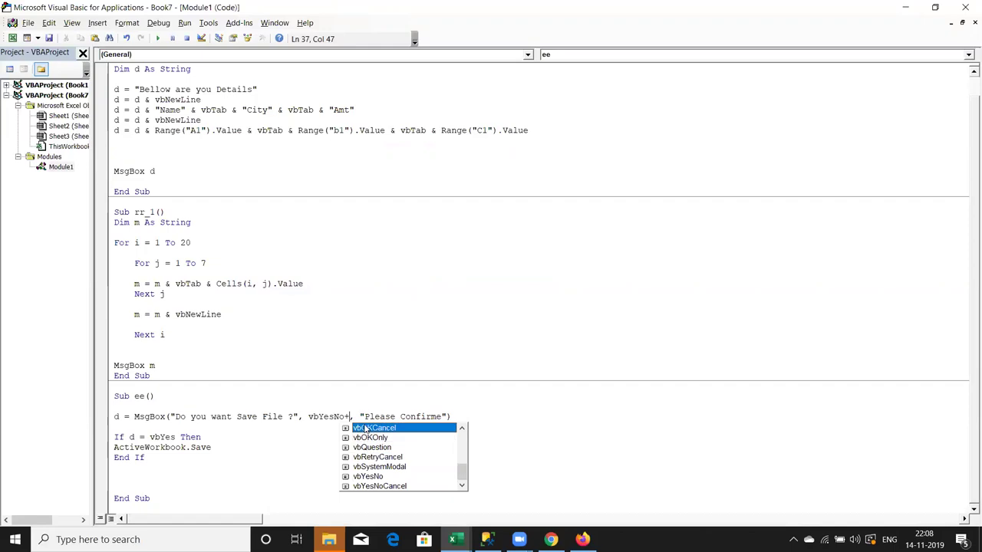
key(Page_Up)
key(Down)
key(Down)
key(Up)
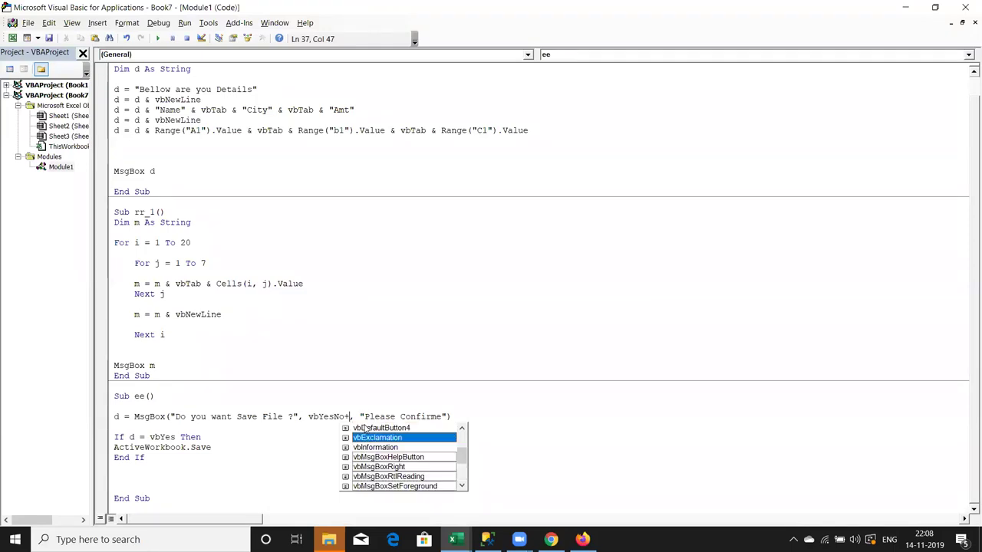
key(Return)
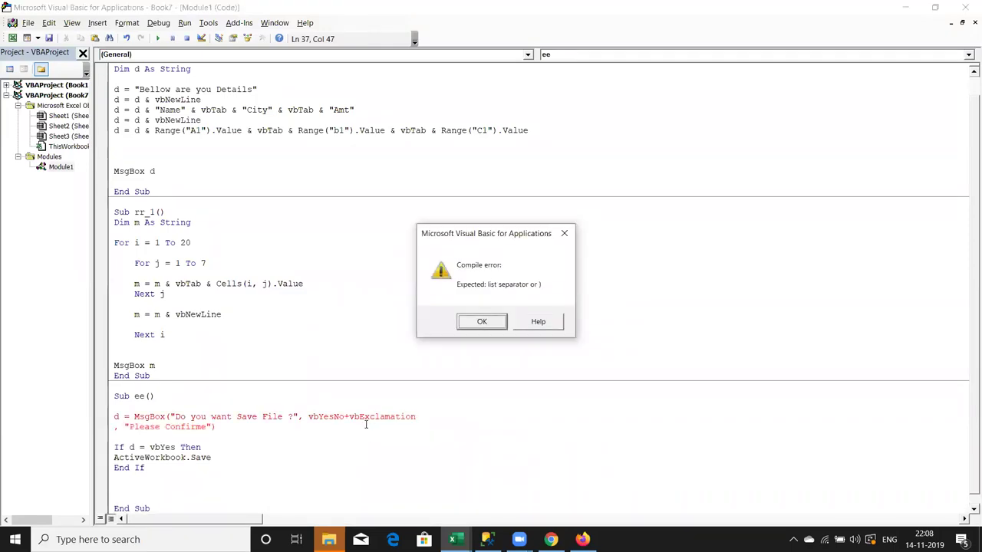
Fix the compile error by rejoining the MsgBox line, run ee, and answer No
key(Return)
key(Delete)
key(Down)
key(Down)
click(157, 39)
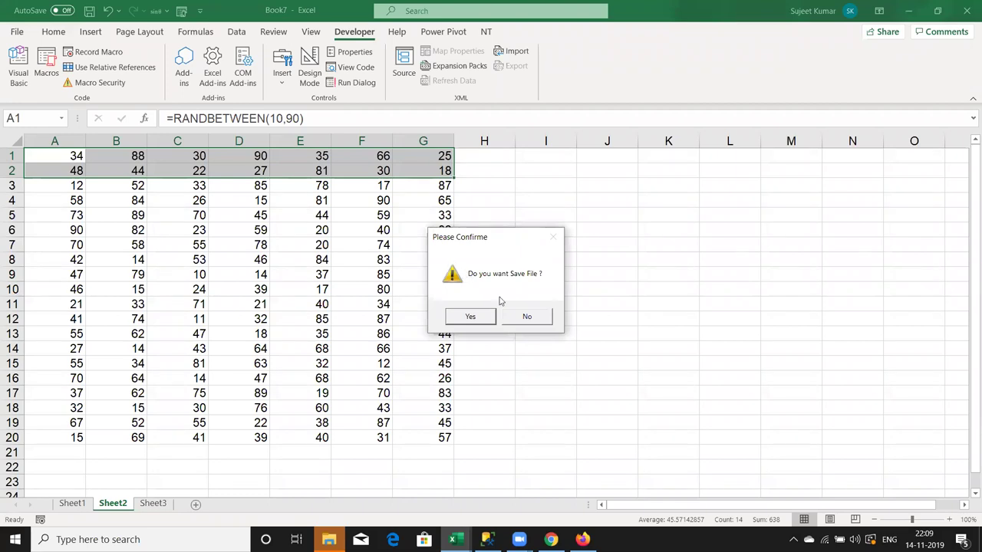
click(524, 318)
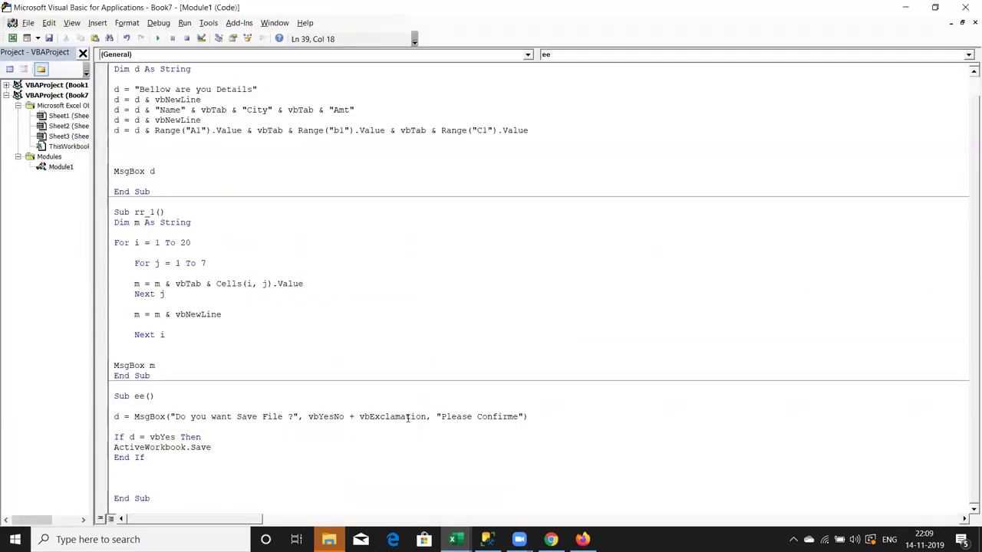
Replace vbExclamation with vbQuestion, run ee, and answer No to the prompt
double_click(408, 420)
key(BackSpace)
key(BackSpace)
key(BackSpace)
key(BackSpace)
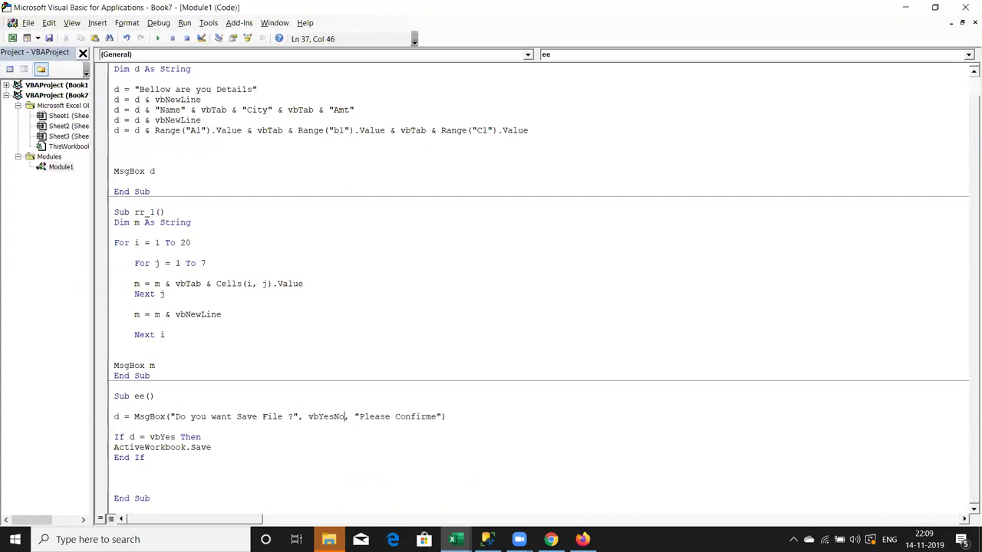
text(+)
key(Down)
key(Down)
key(Down)
key(Down)
key(Down)
key(Down)
key(Down)
key(Down)
key(Down)
key(Down)
key(Down)
key(Up)
key(Up)
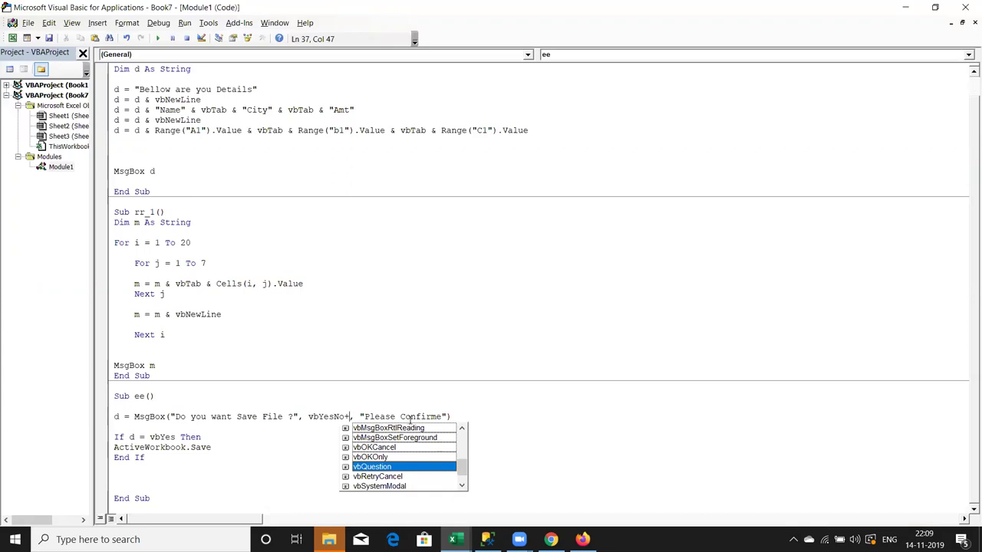
key(Tab)
key(Down)
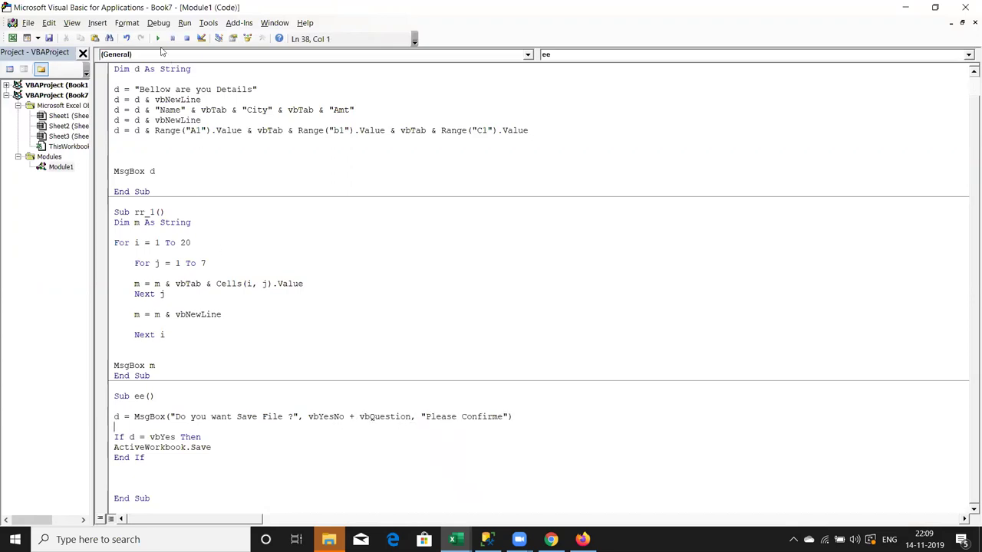
click(157, 38)
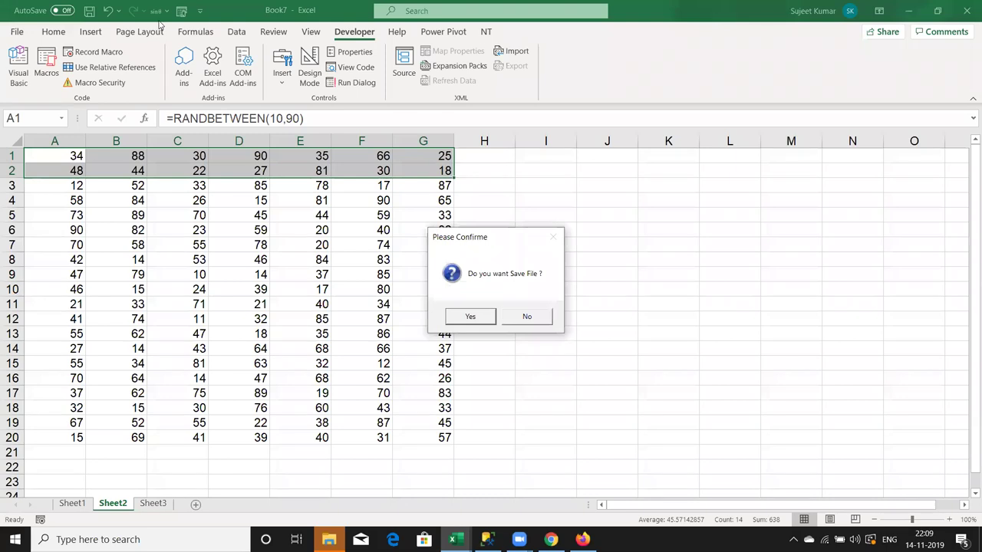
click(541, 316)
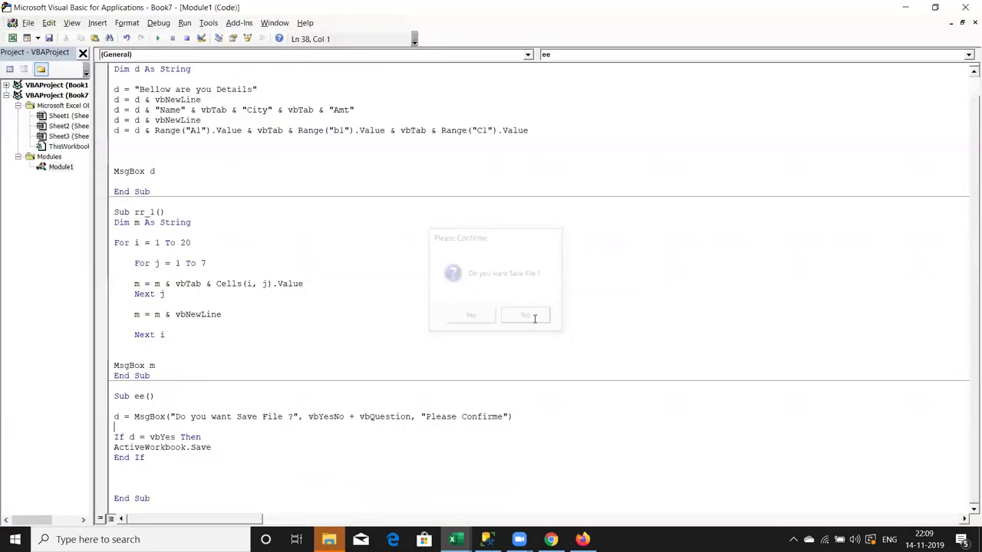
Highlight the vbYesNo and vbQuestion constants in the MsgBox line
click(334, 416)
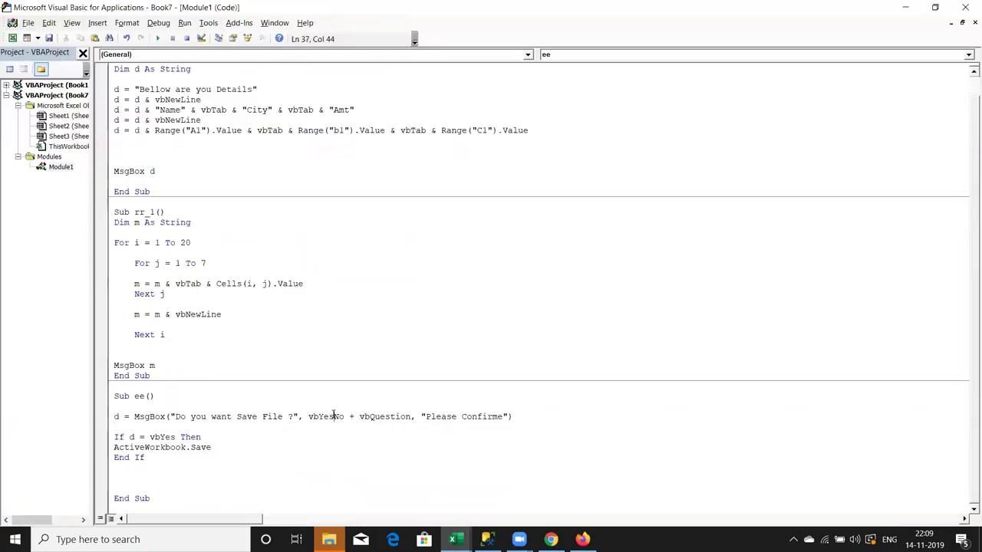
double_click(334, 417)
double_click(361, 418)
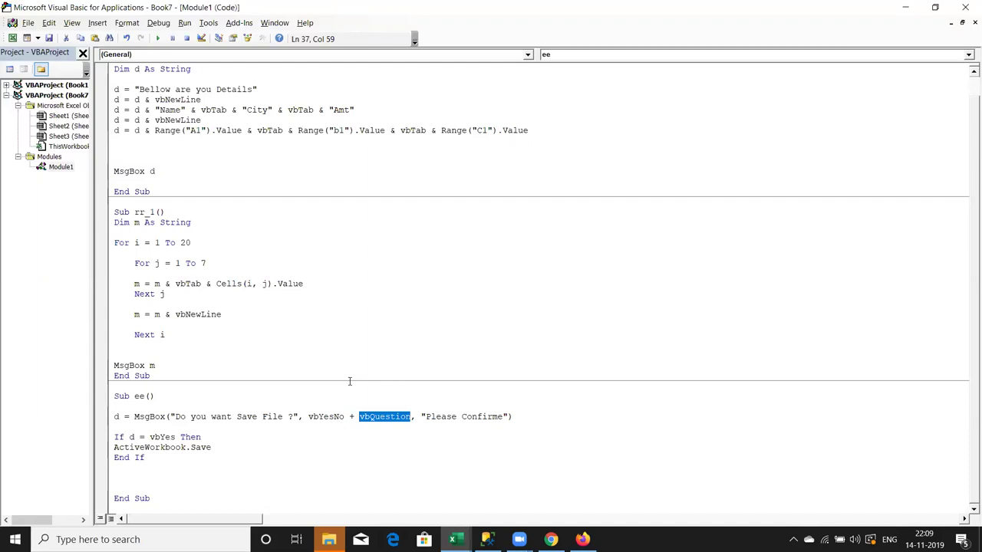
Below Dim m As String in rr_1, begin d = MsgBox("Do you want to Run Macros ?", fixing typos
scroll(345, 383, up, 1)
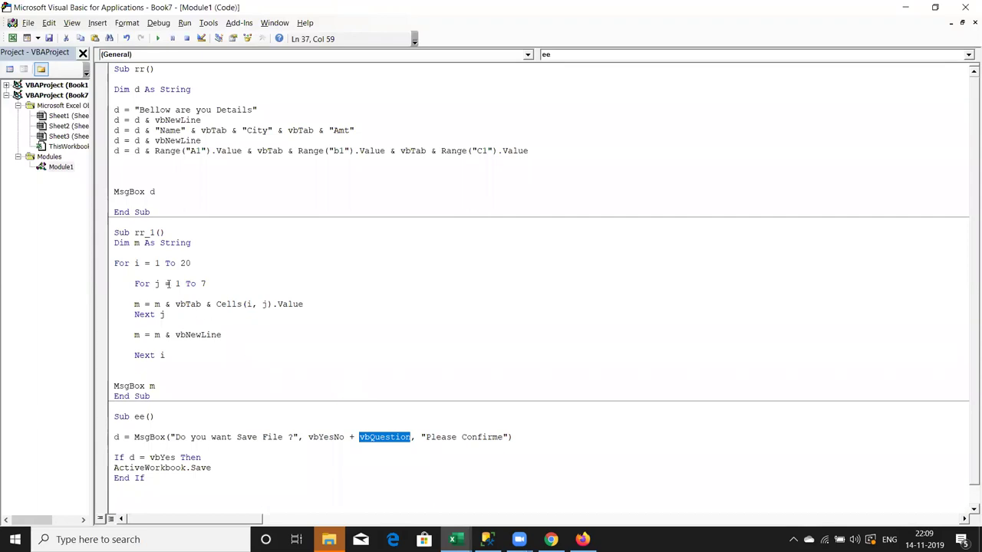
click(116, 252)
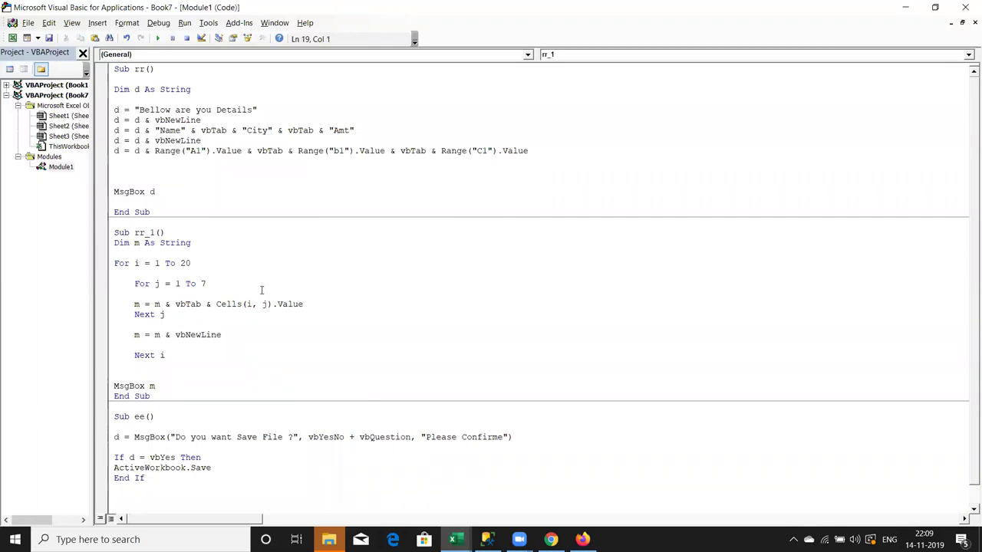
key(Return)
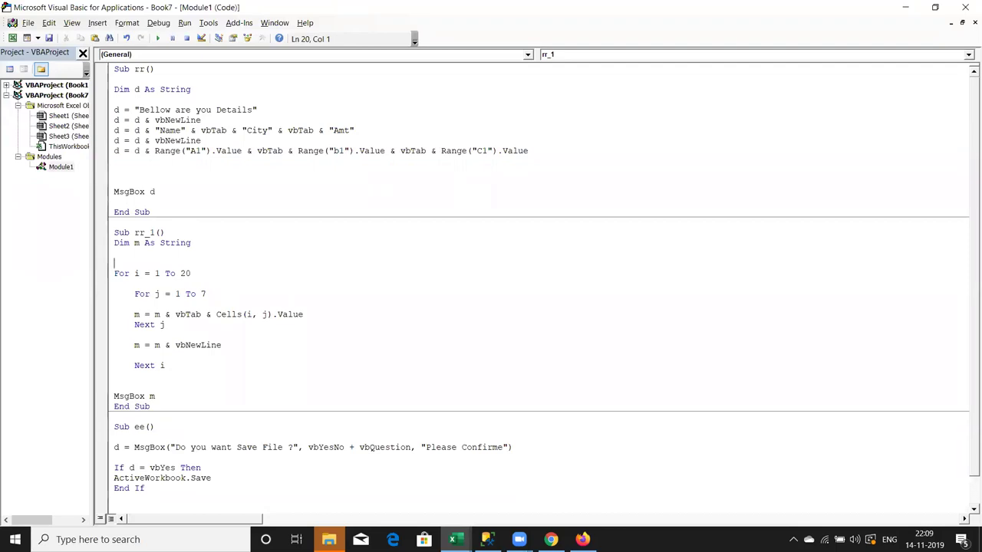
key(Return)
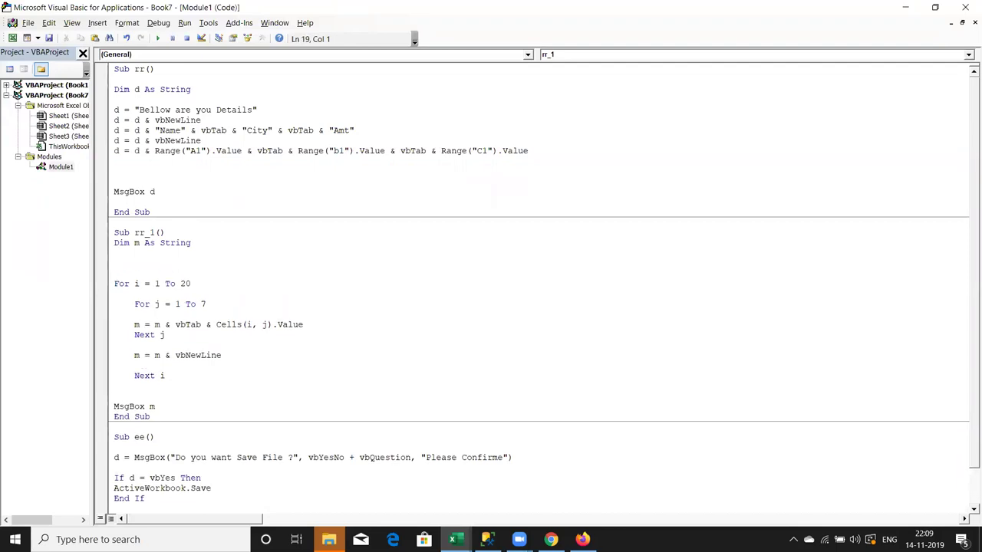
text(D=)
text(MSG)
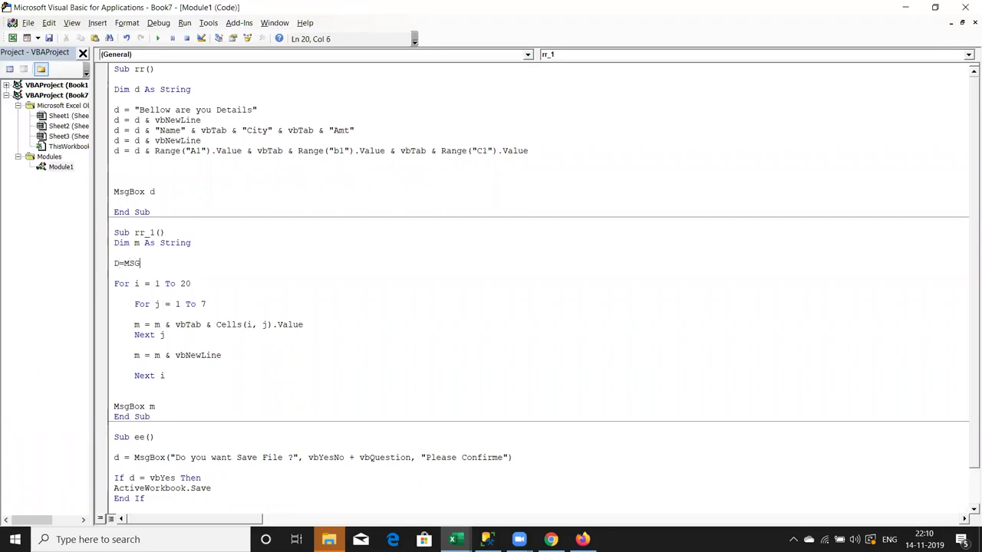
text(BOX)
text(("dO YOU WANT)
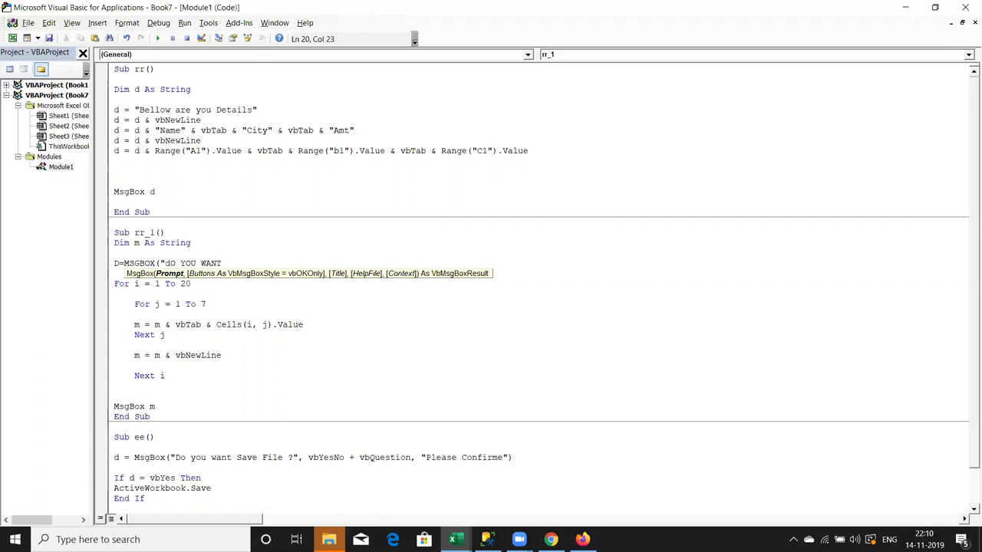
key(BackSpace)
key(BackSpace)
key(BackSpace)
key(BackSpace)
key(BackSpace)
text(Do you want to Run)
key(Return)
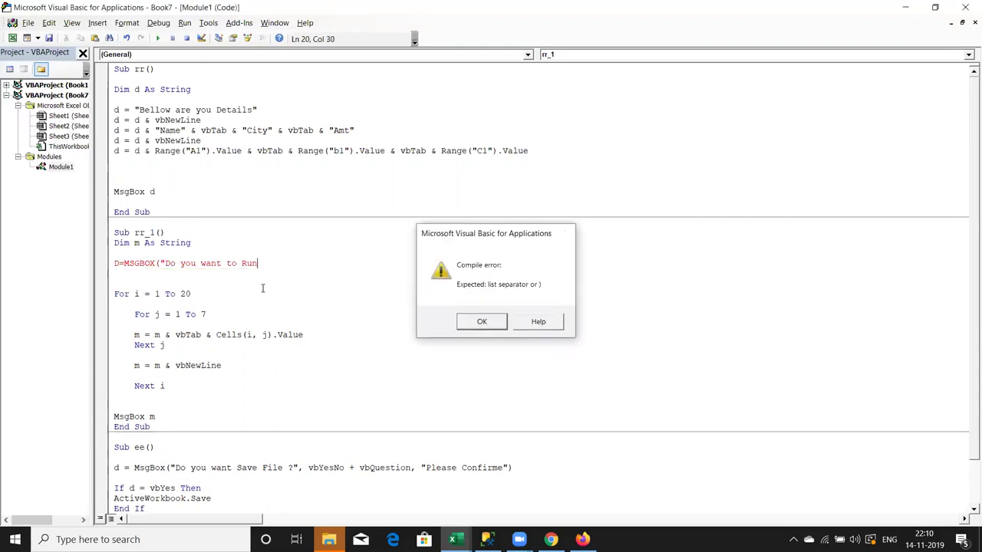
key(Return)
text(Macros)
key(Left)
key(Left)
key(Left)
key(Left)
key(Left)
key(Left)
key(Right)
key(Right)
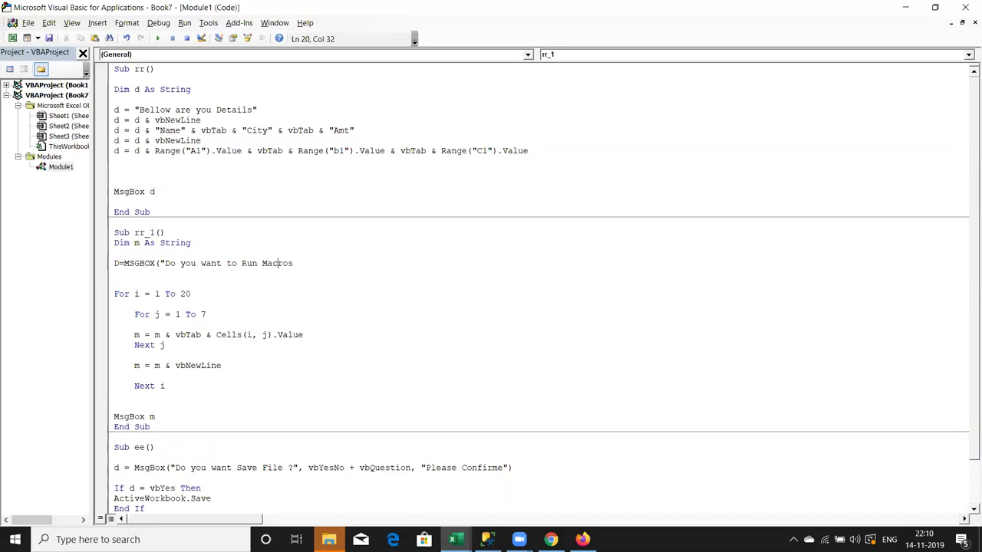
text(?)
text(")
text(,)
Complete the MsgBox with vbYesNo + vbCritical, then type 'if d=vbno then exit sub' below
key(Down)
key(Down)
key(Down)
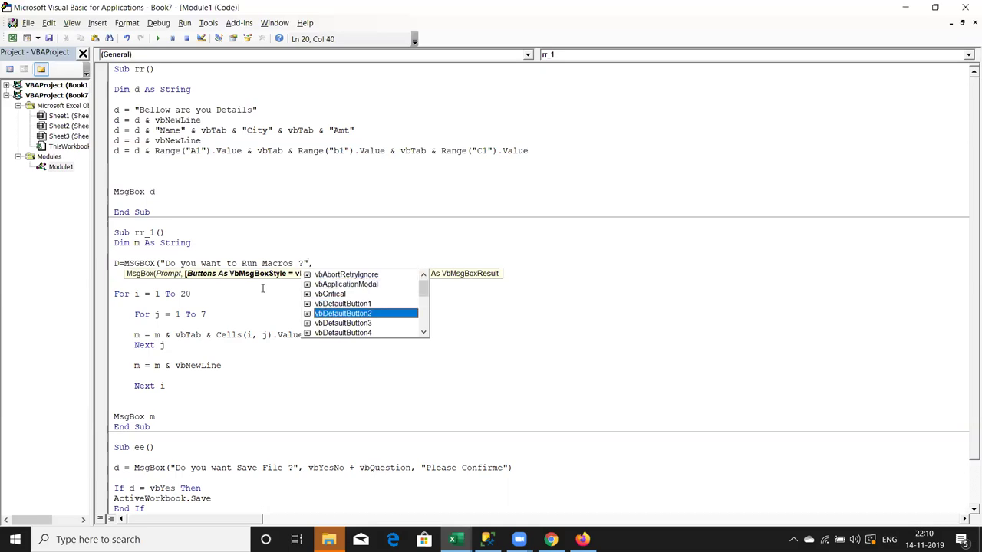
key(Down)
key(Down)
key(Down)
key(Down)
key(Down)
key(Down)
key(Down)
key(Down)
key(Down)
key(Down)
key(Down)
key(Down)
key(Down)
key(Down)
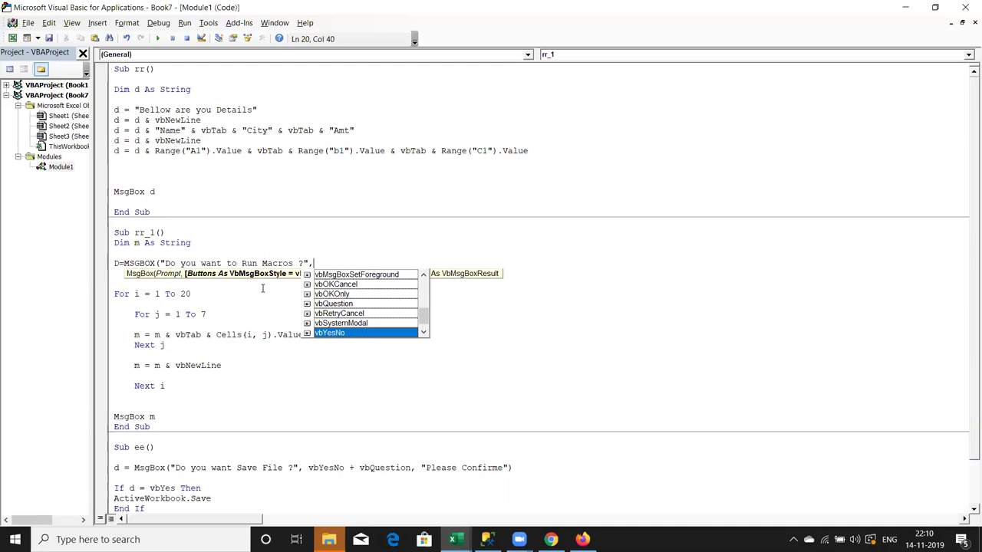
key(Tab)
text(+)
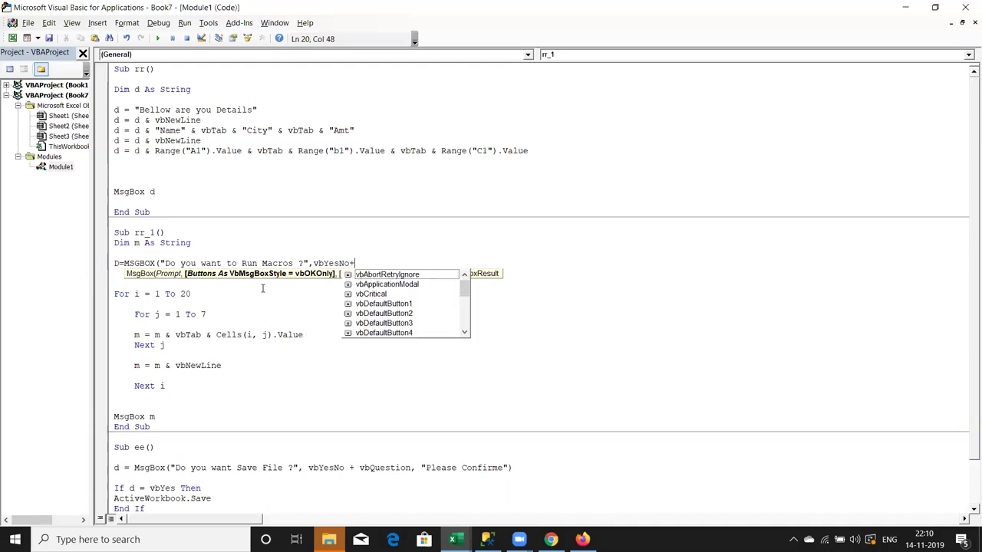
key(Down)
key(Down)
key(Down)
key(Down)
key(Up)
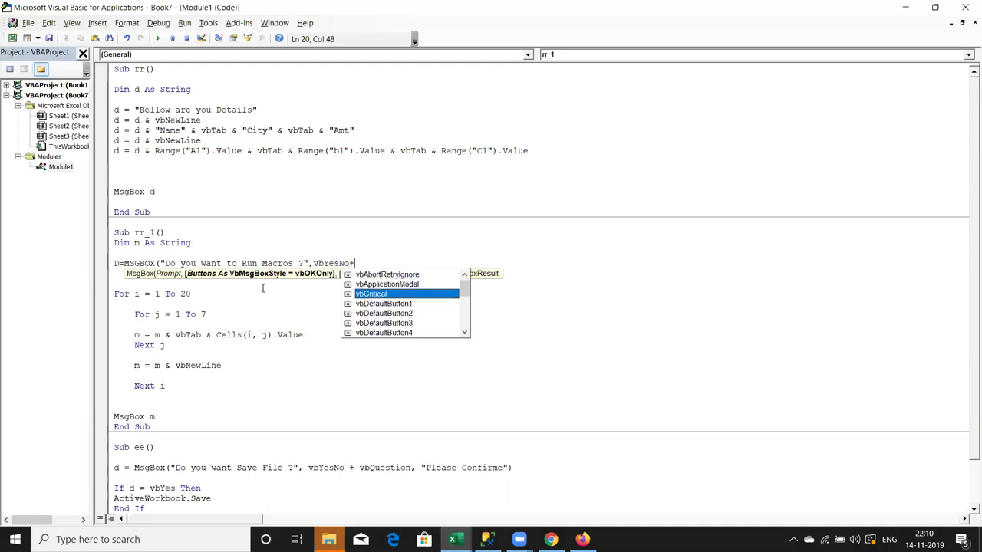
key(Tab)
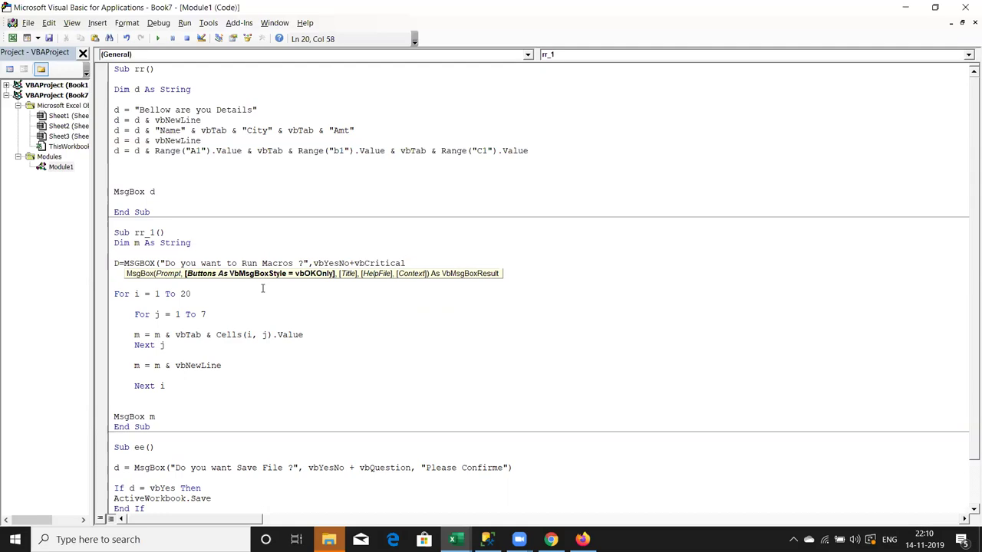
text())
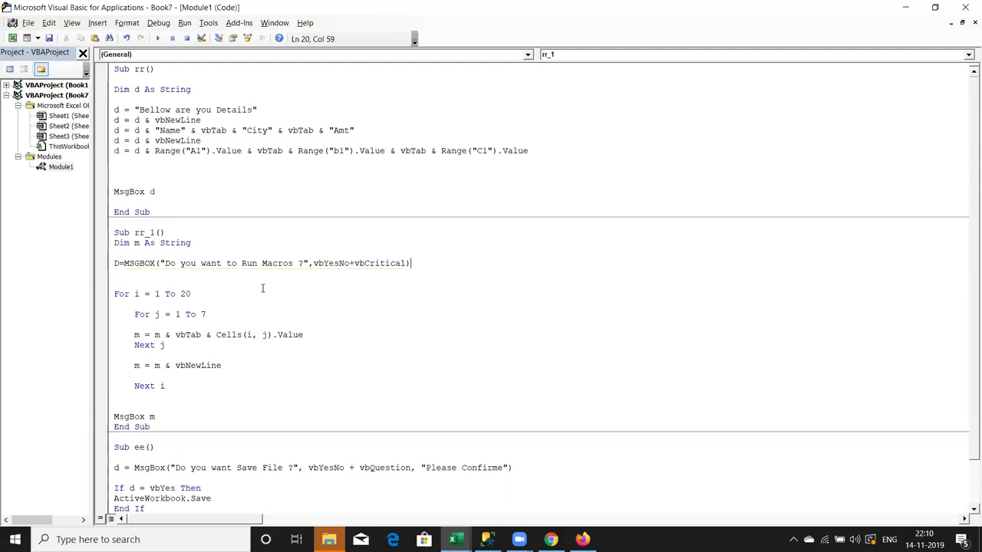
key(Down)
key(Return)
text(if )
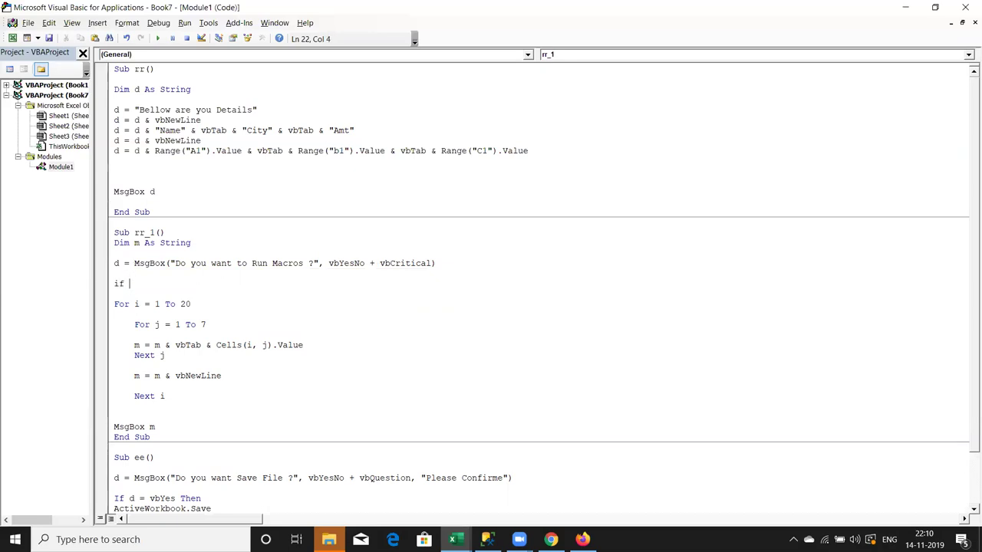
text(d=)
text(vbno then exit sub)
Finish the If d = vbNo Then Exit Sub line and test-run rr_1, answering No
key(Return)
click(157, 37)
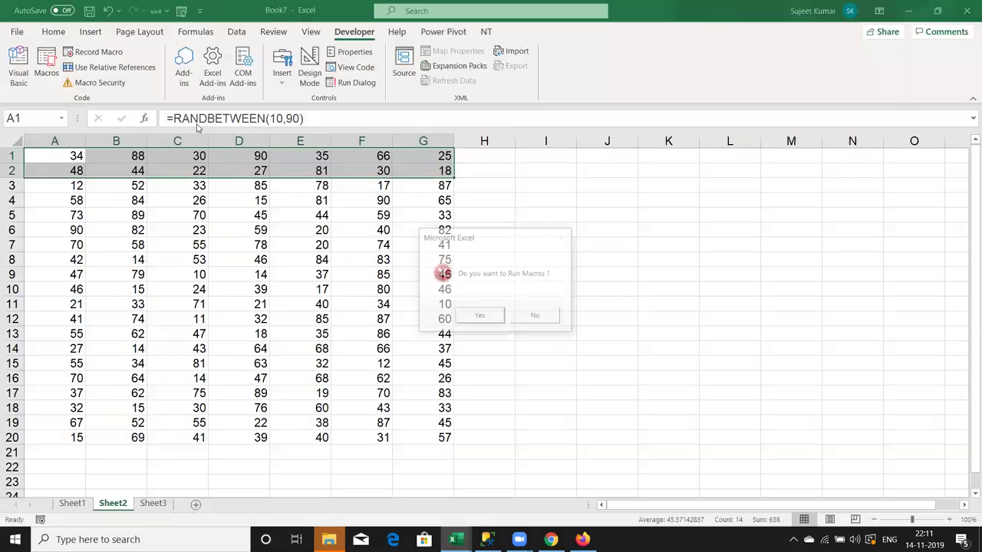
click(536, 316)
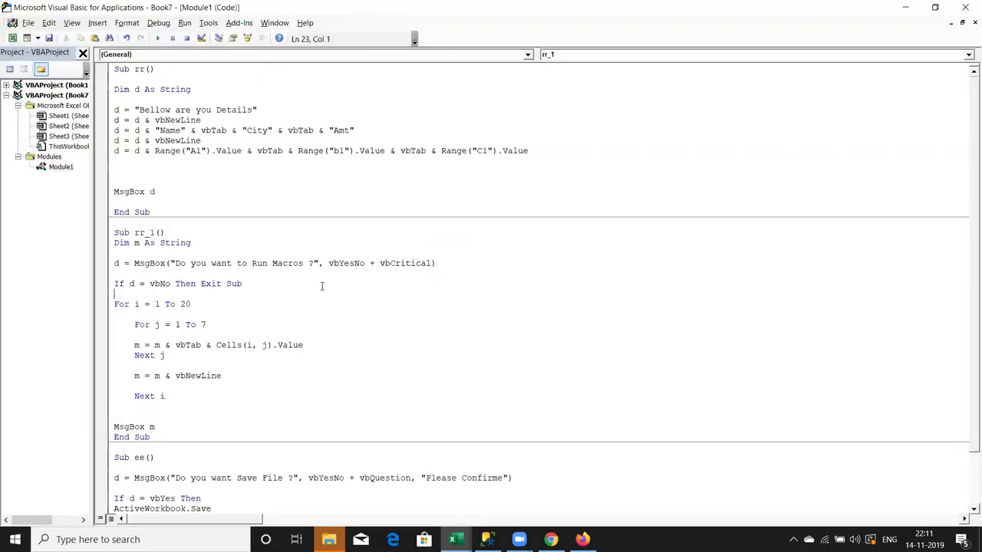
Run rr_1 again, answer Yes, and dismiss the 20x7 grid of sheet values
click(157, 37)
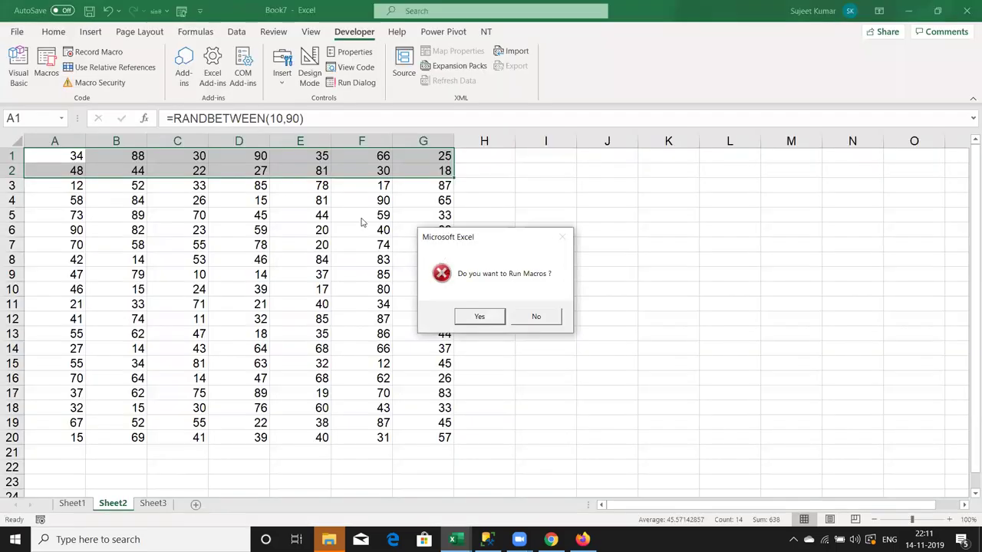
click(490, 318)
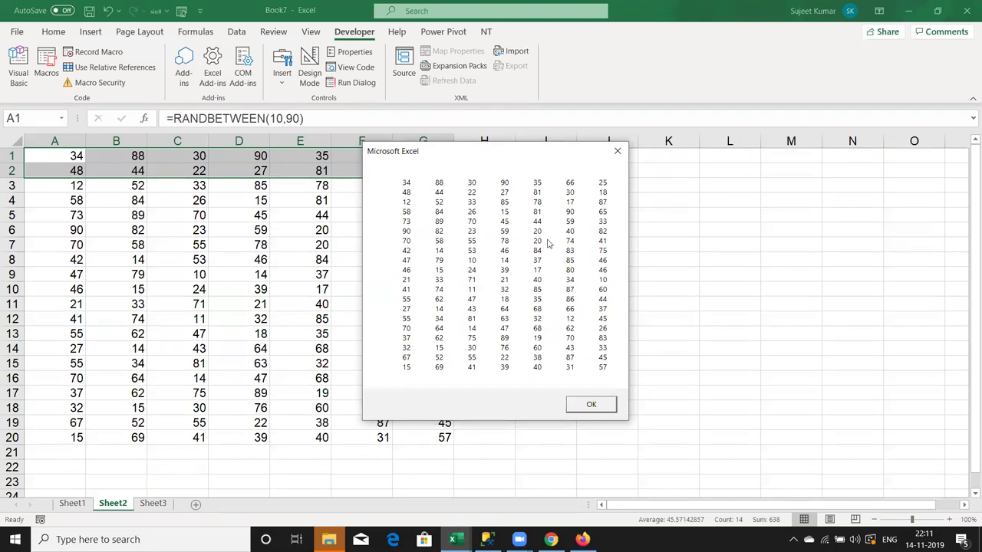
click(591, 405)
scroll(482, 246, down, 2)
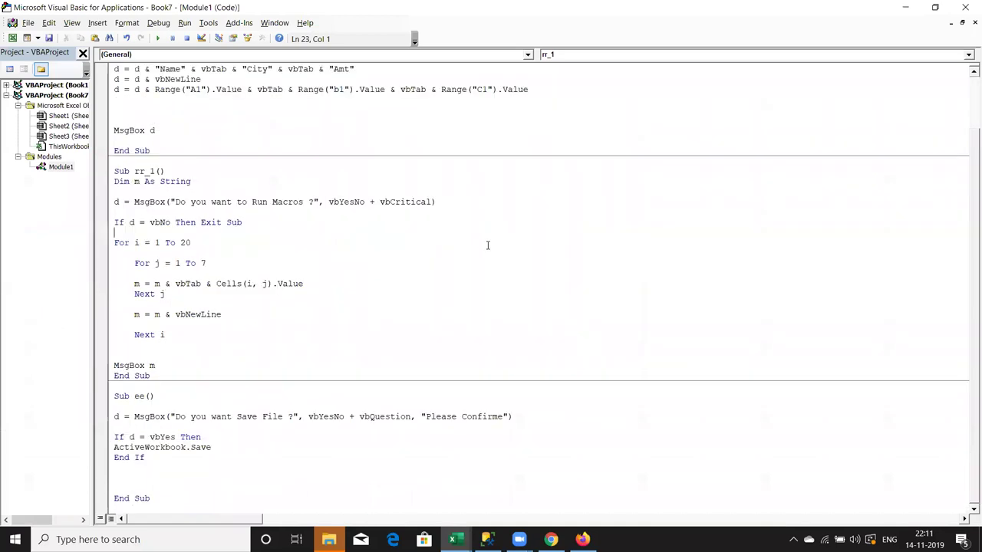
scroll(483, 246, up, 2)
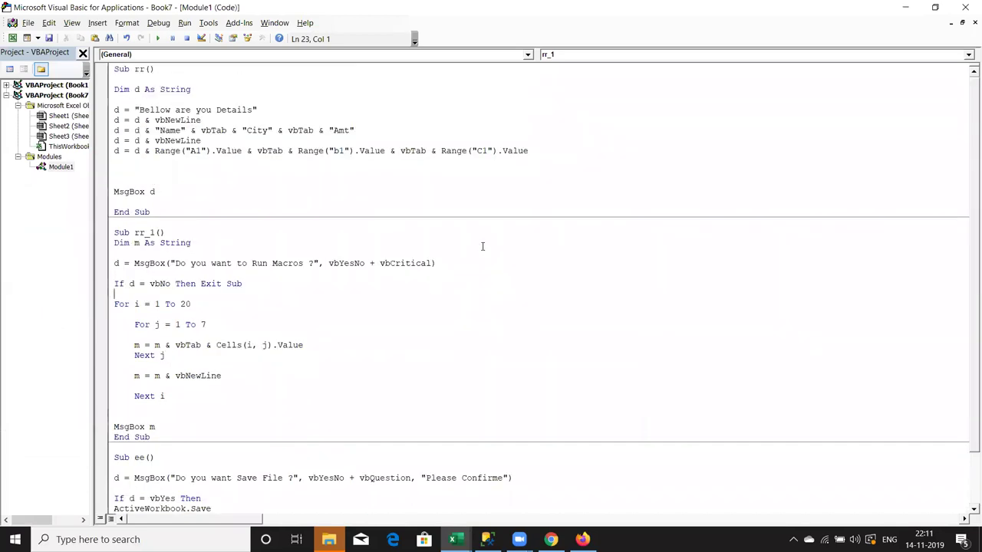